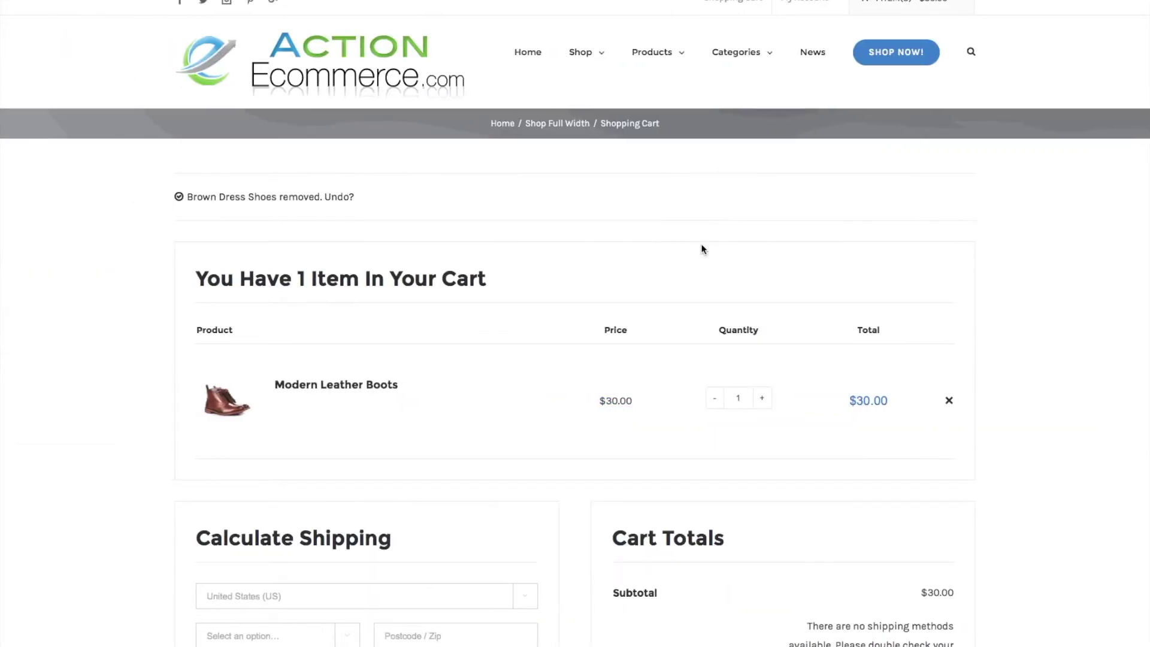
# - Scroll down through the storefront cart page
pyautogui.scroll(-3, 599, 264)
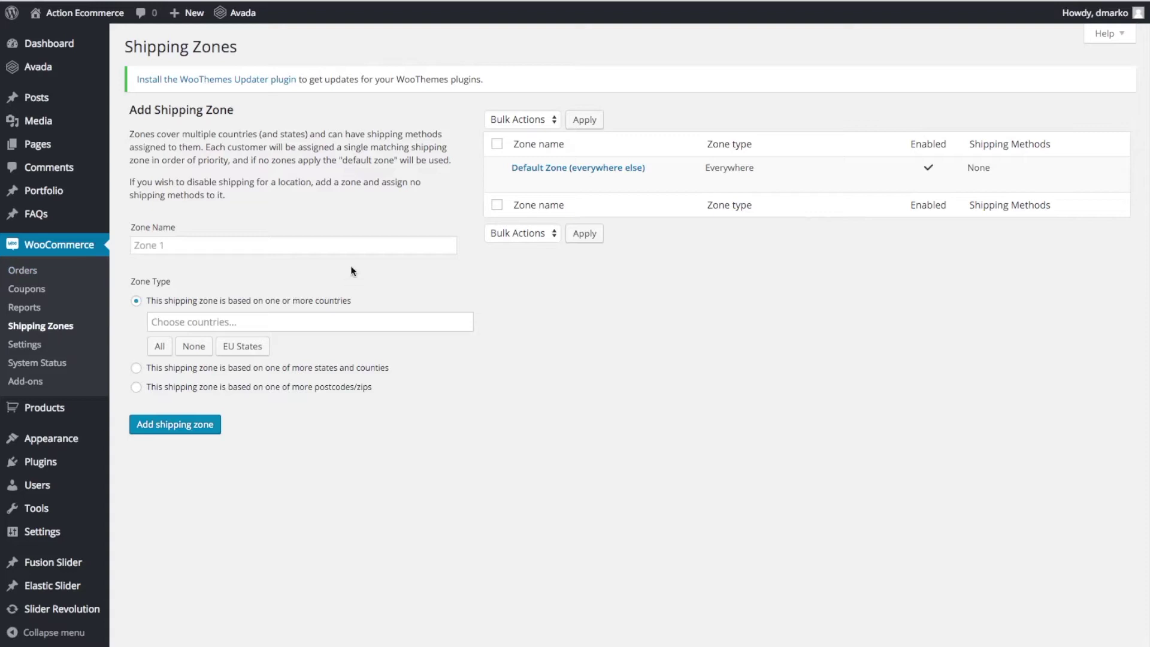
# - Create and save a 'Flat Rate' shipping zone for United States (US), then open its methods
pyautogui.click(353, 250)
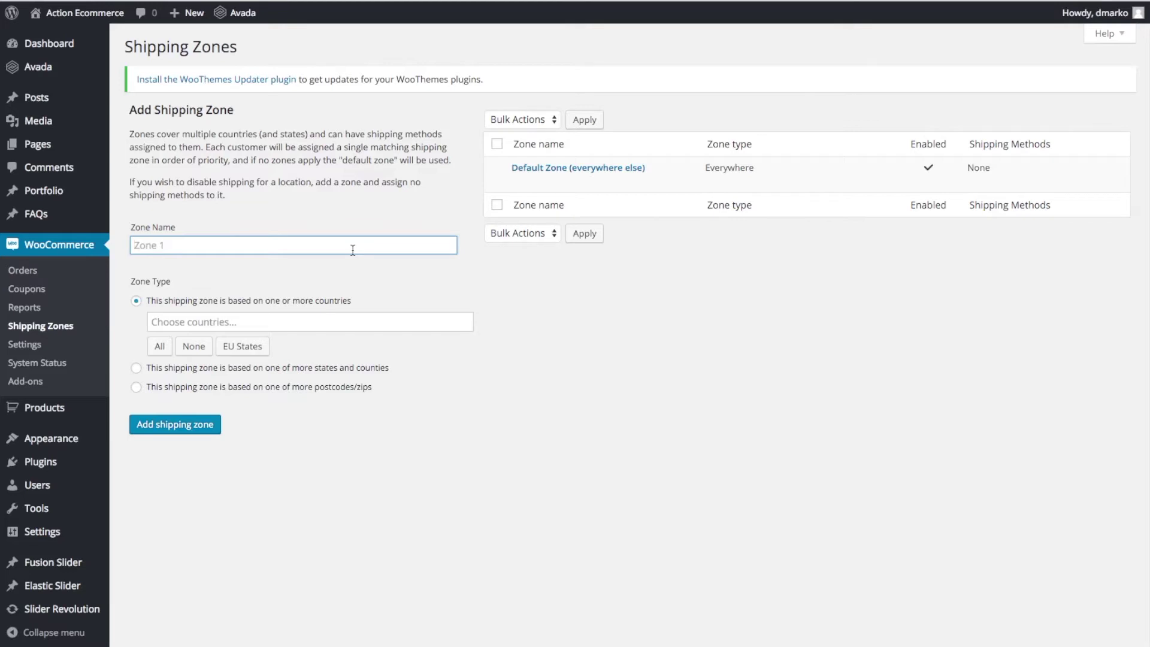
pyautogui.write('Flat Rate')
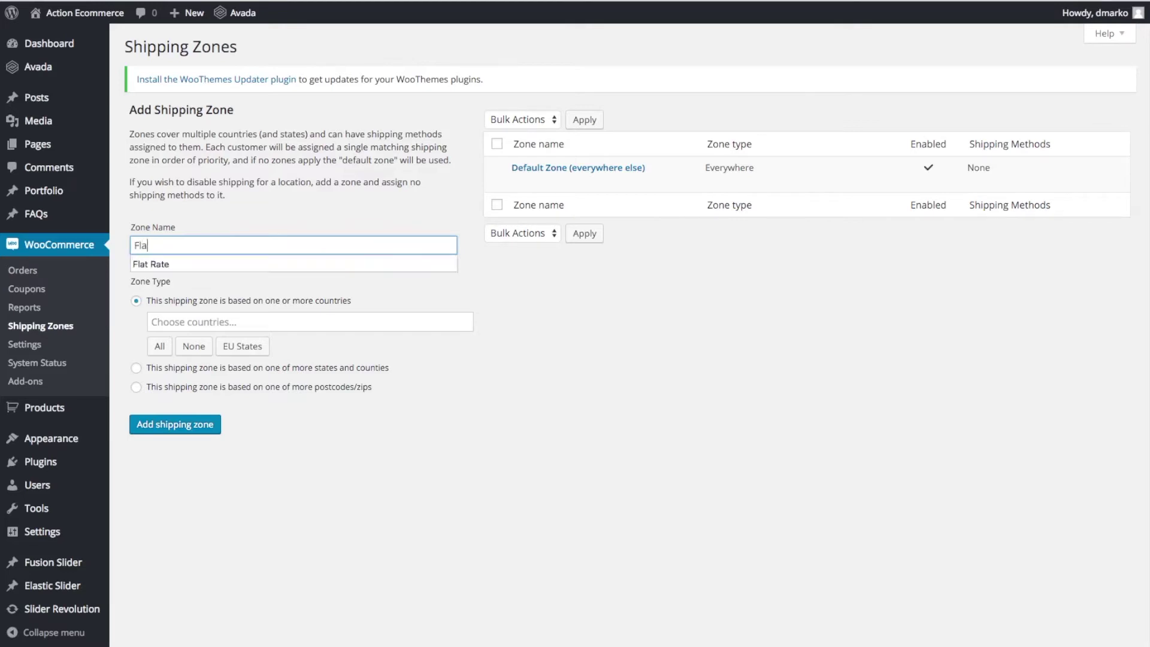
pyautogui.click(328, 314)
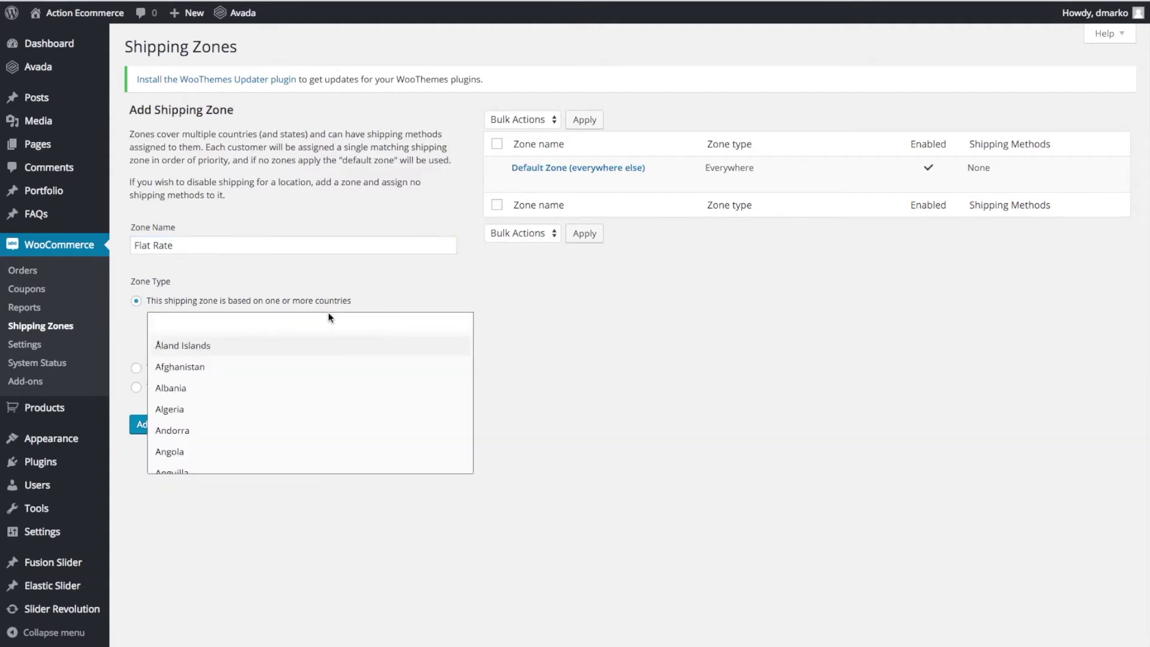
pyautogui.write('unite')
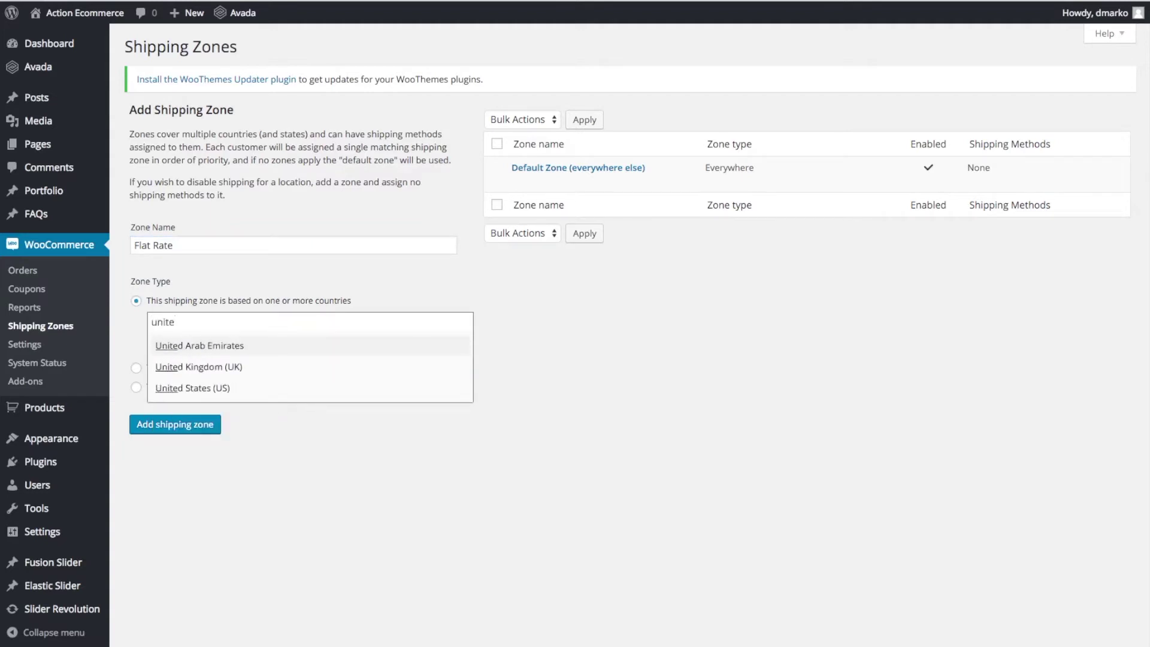
pyautogui.click(219, 389)
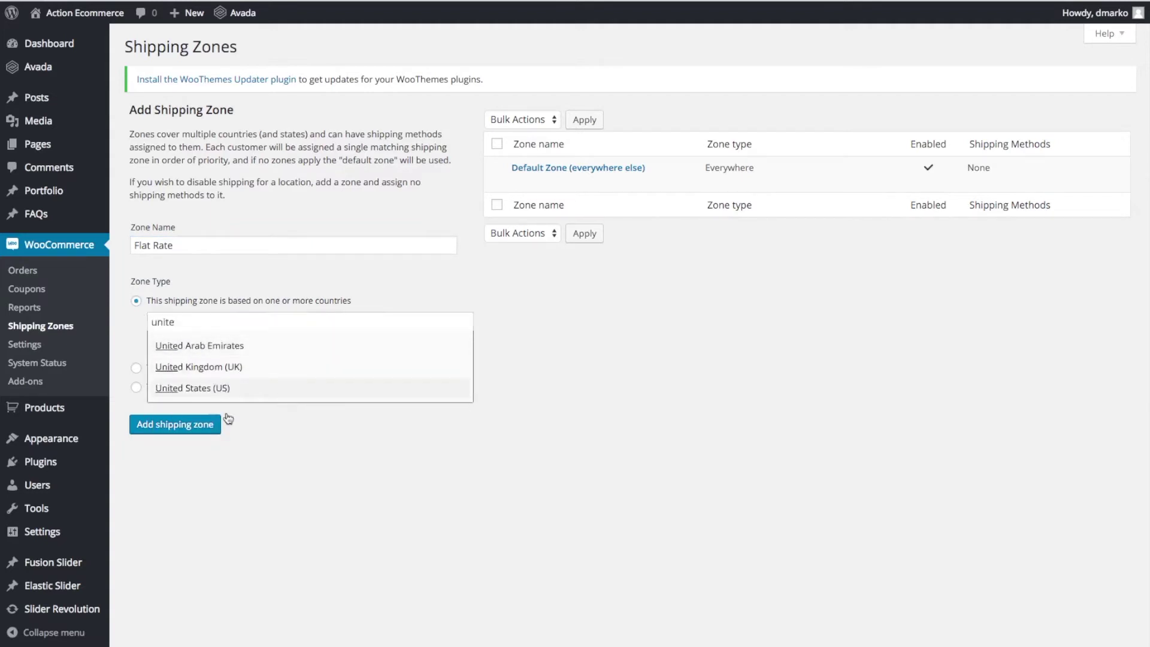
pyautogui.click(199, 436)
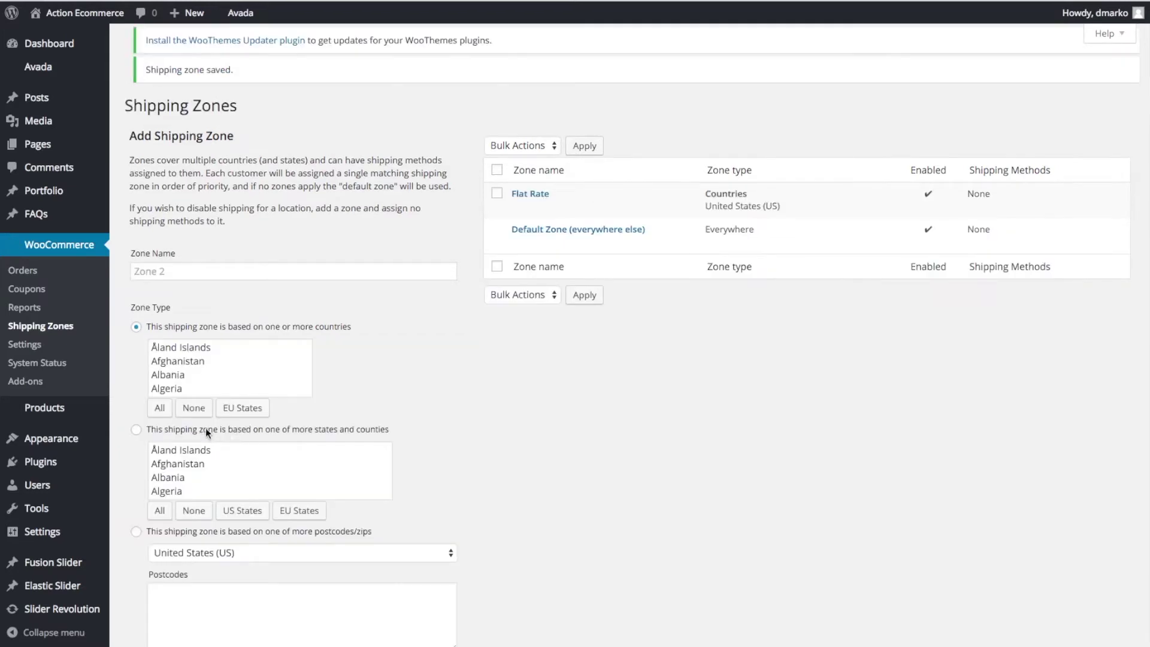
pyautogui.moveTo(560, 224)
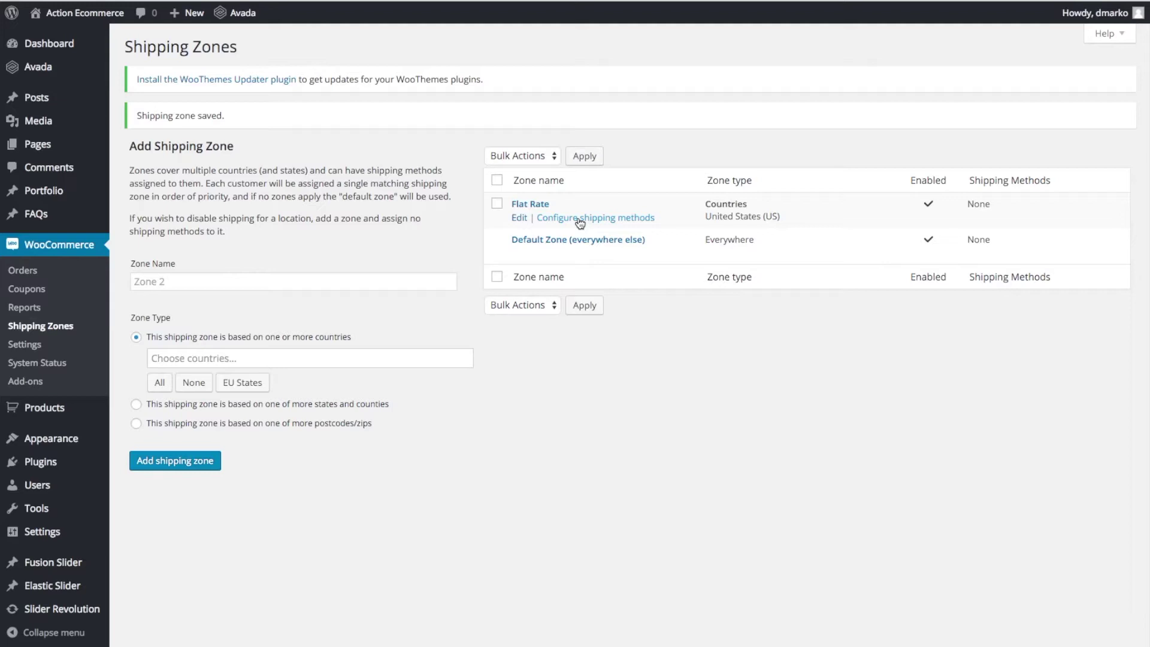
pyautogui.click(580, 219)
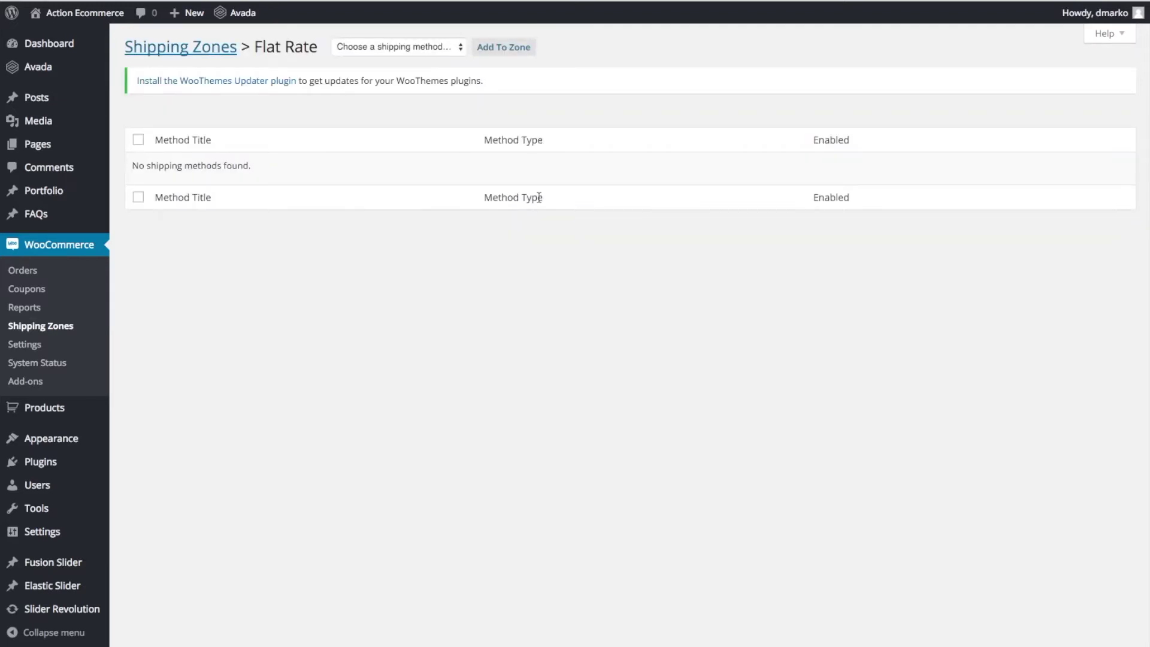
# - Add the Table rates shipping method to the Flat Rate zone
pyautogui.click(427, 48)
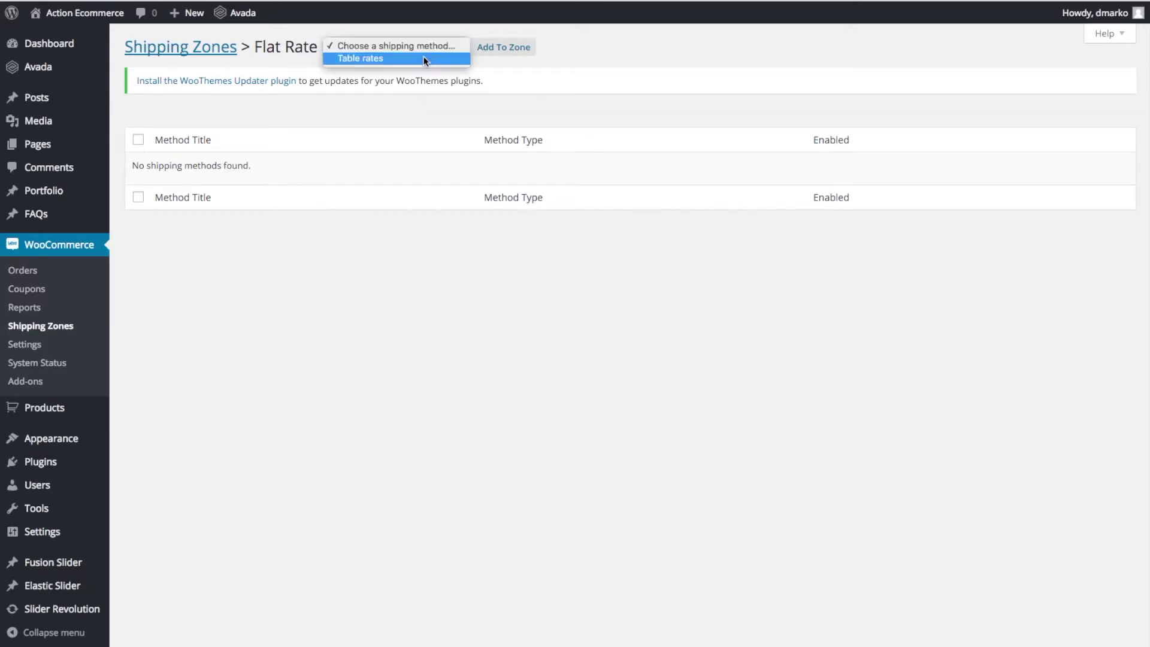
pyautogui.click(419, 58)
pyautogui.click(528, 54)
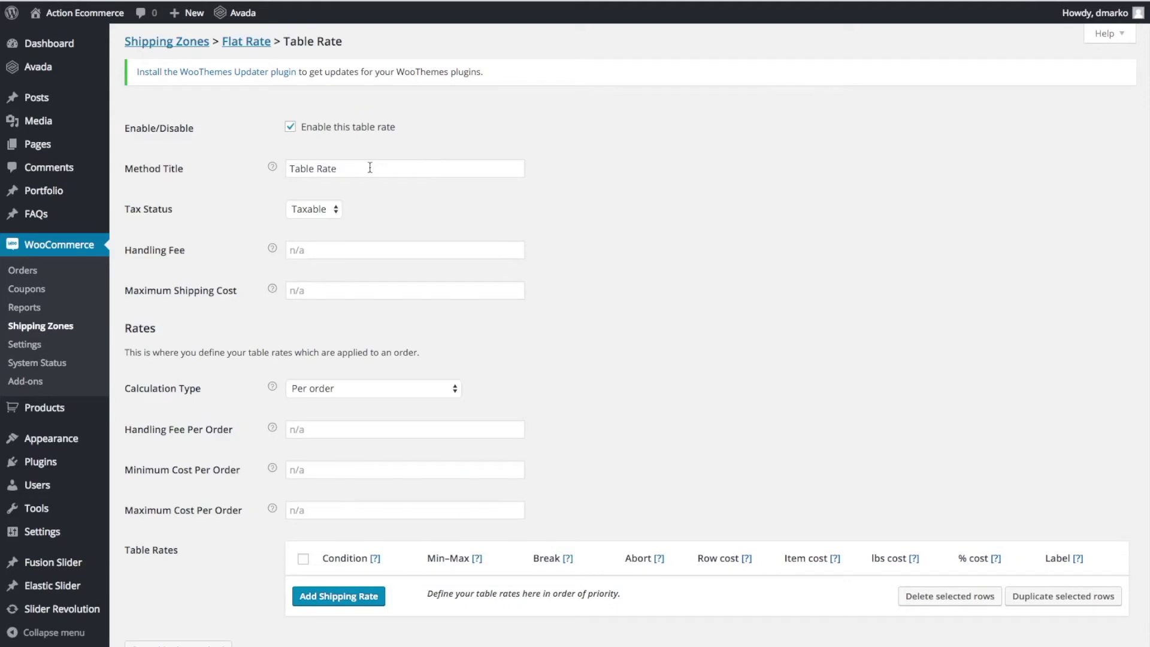
# - Rename the method title to 'Flat Rate Shipping'
pyautogui.tripleClick(370, 168)
pyautogui.write('Flat Rate ')
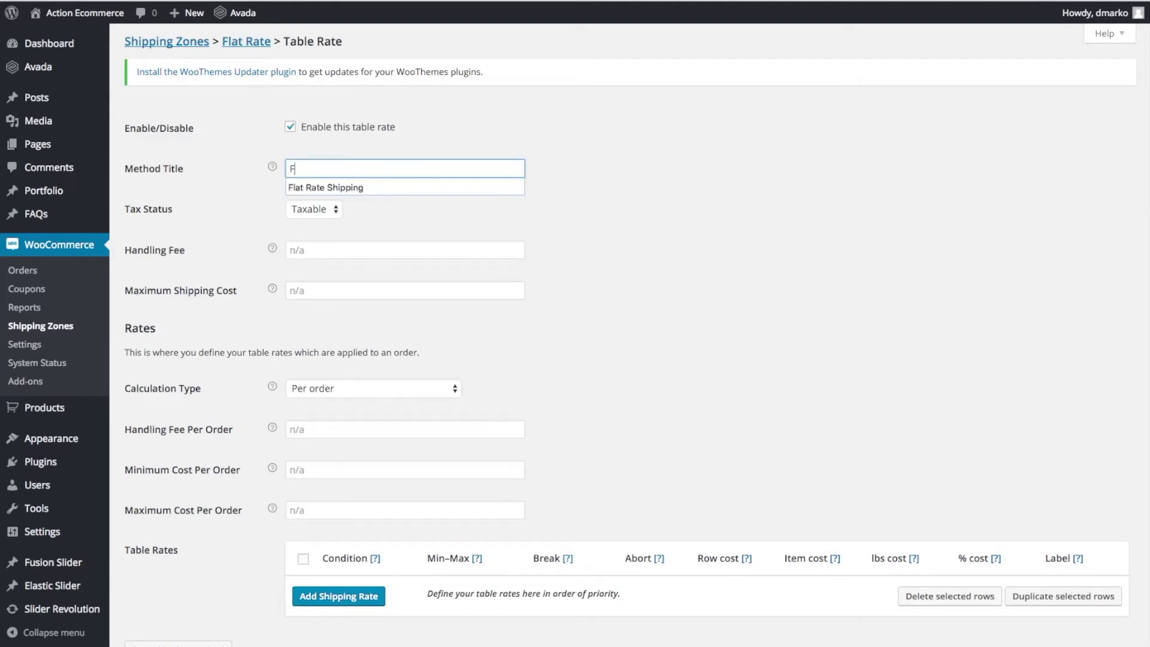
pyautogui.write('Shipping')
pyautogui.click(578, 190)
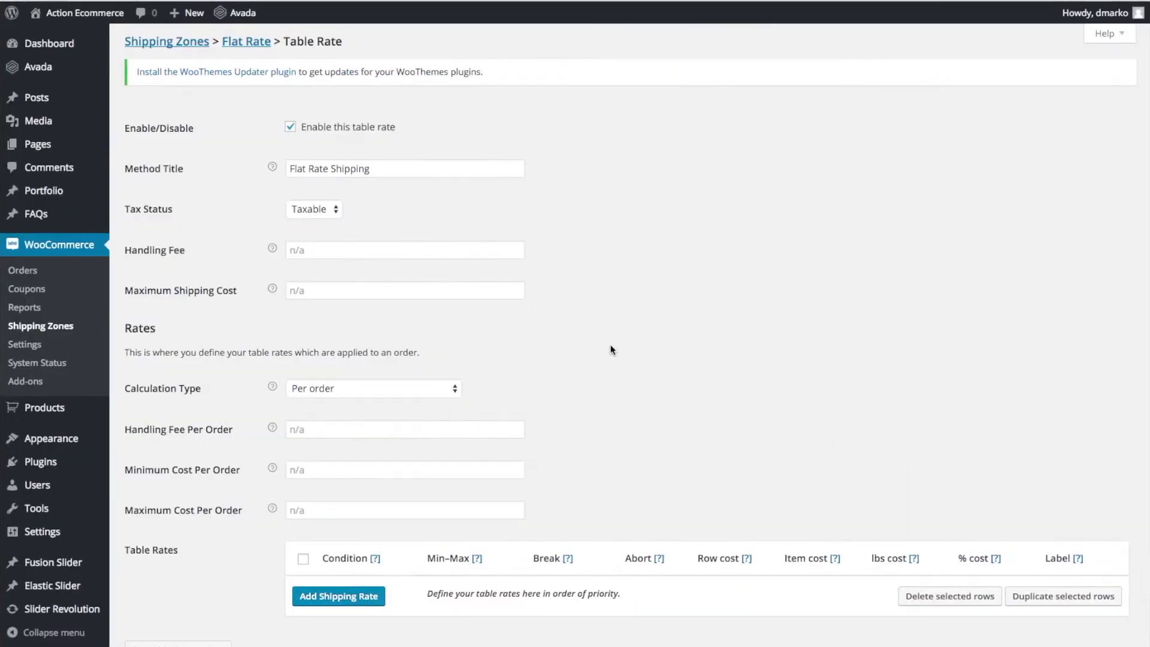
# - Set Tax Status to None and keep Calculation Type as Per order
pyautogui.click(303, 209)
pyautogui.click(306, 210)
pyautogui.click(304, 210)
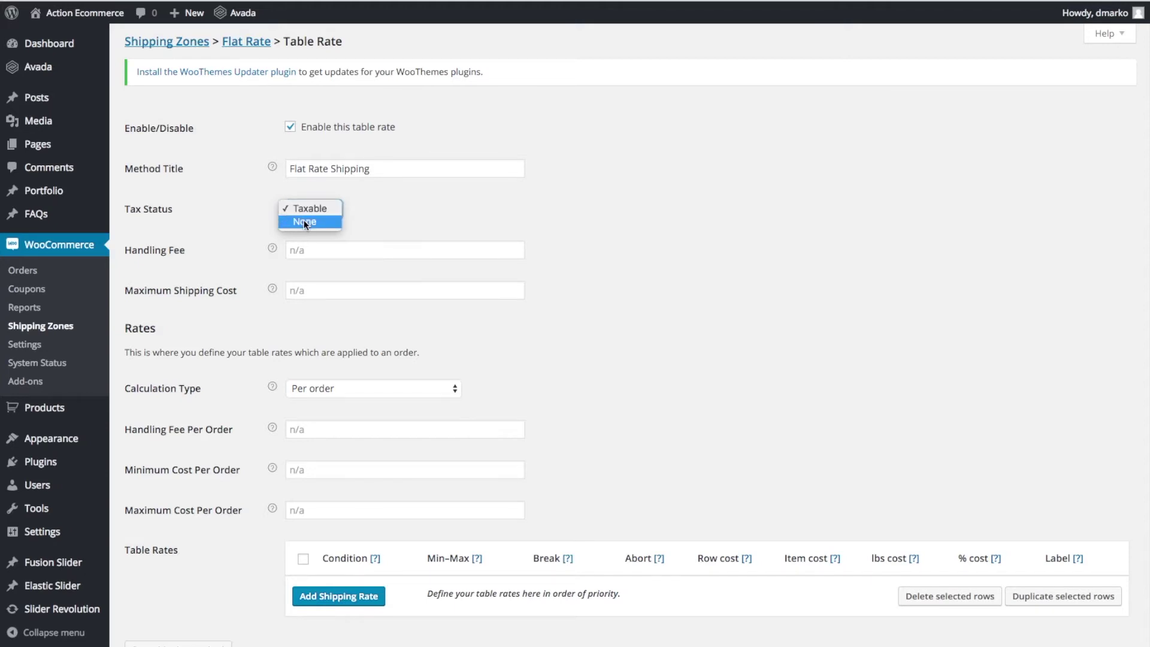
pyautogui.click(304, 222)
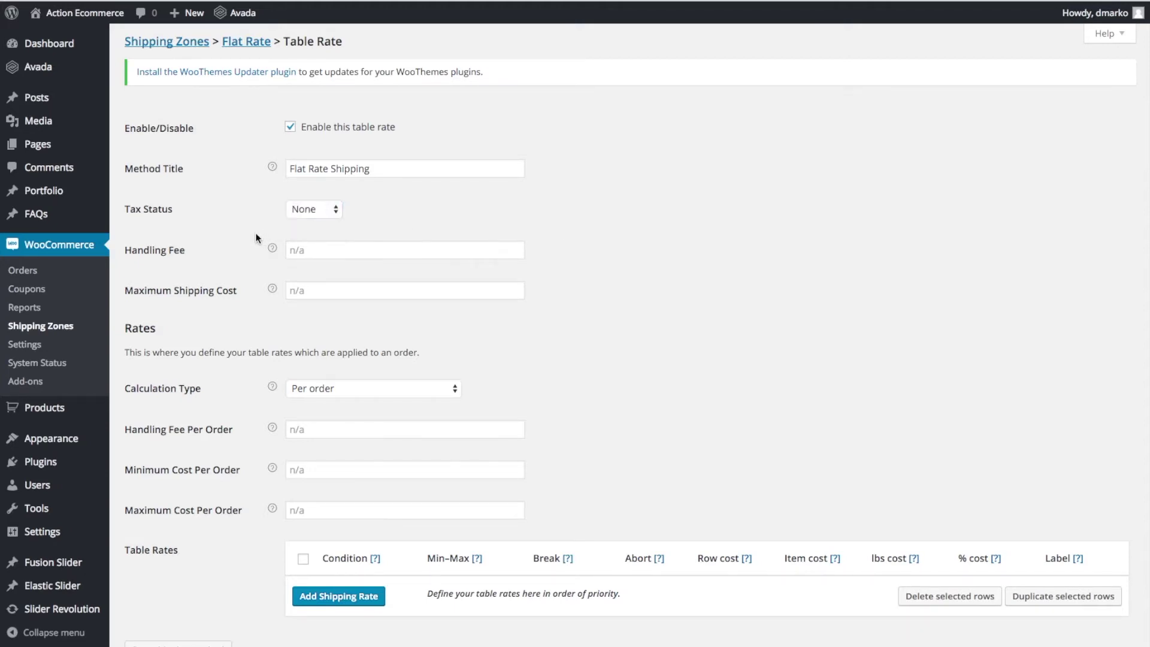
pyautogui.scroll(-1, 257, 238)
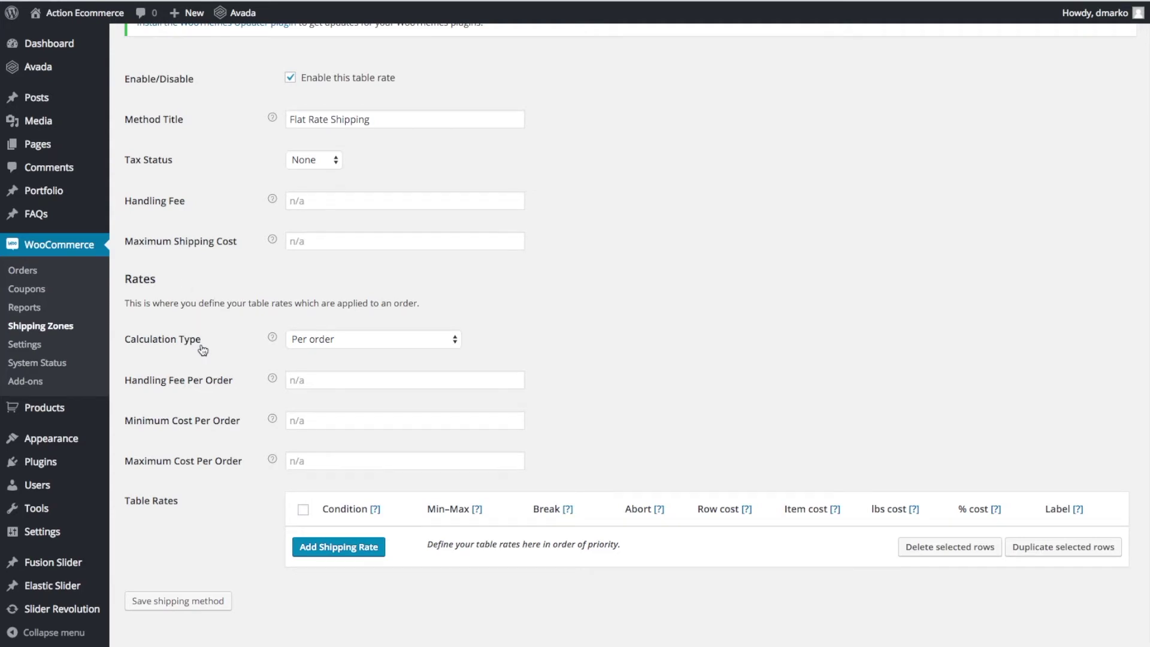
pyautogui.click(329, 340)
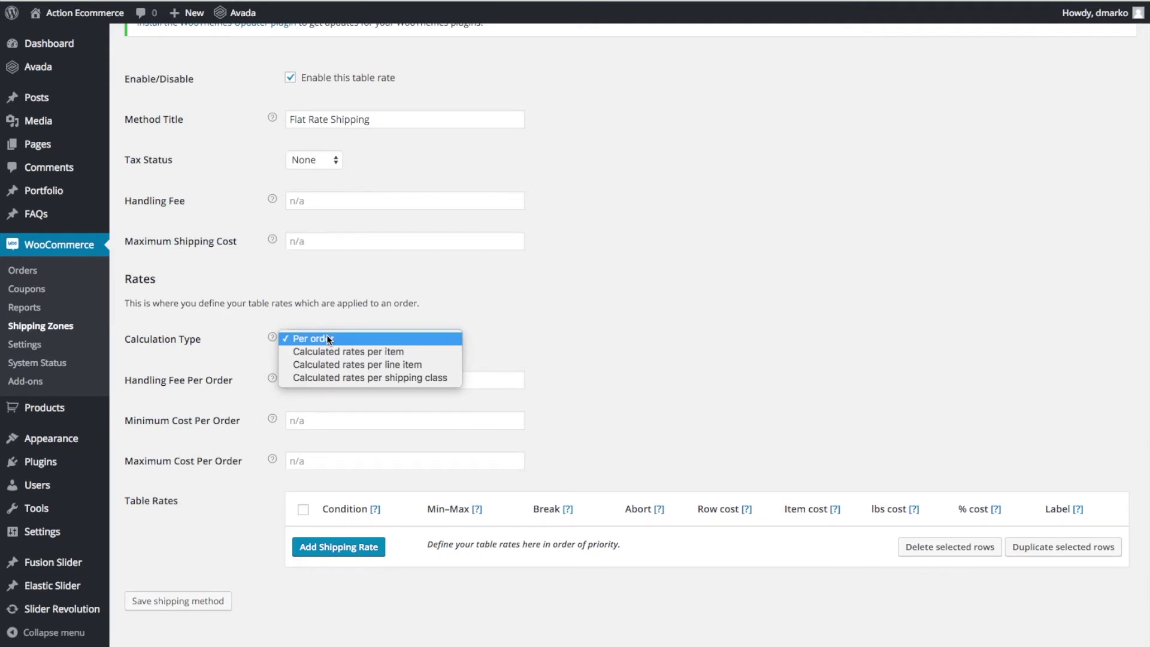
pyautogui.click(567, 336)
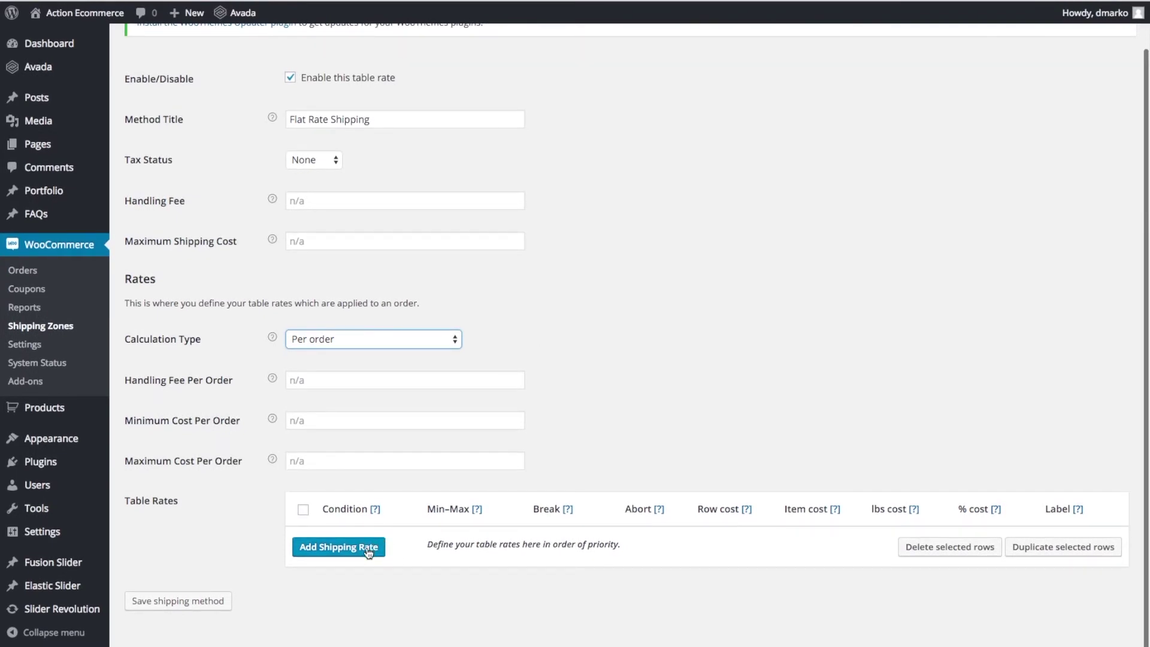
# - Add the first Price rate row: 0 to 25.00 costing 8.95
pyautogui.click(369, 547)
pyautogui.scroll(-1, 520, 443)
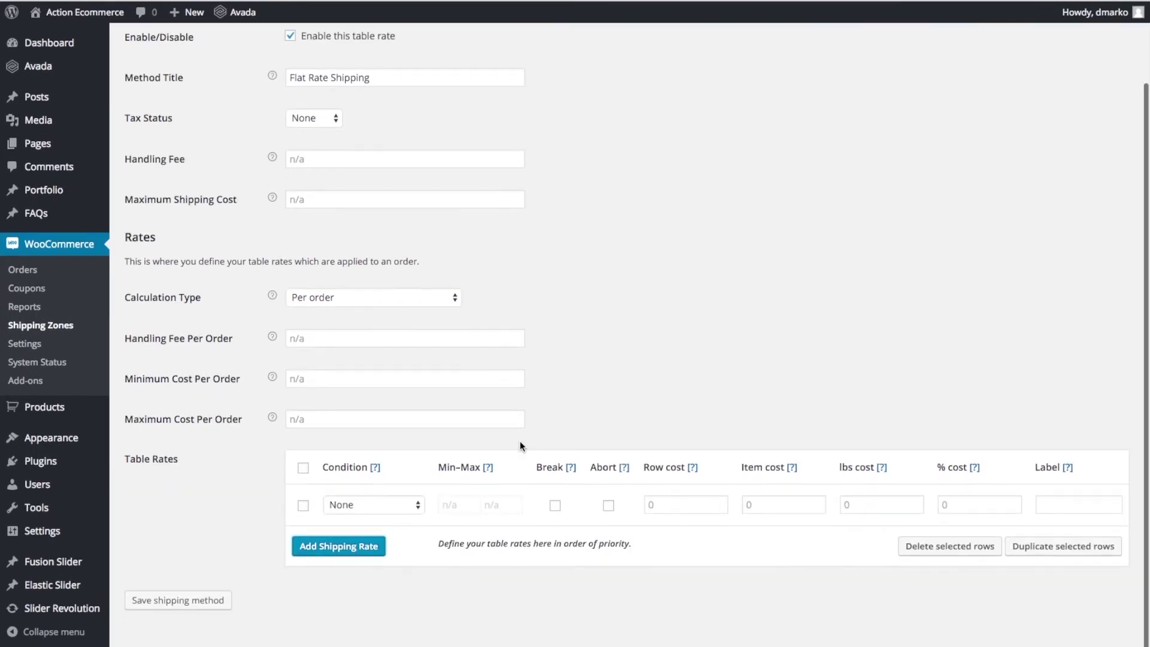
pyautogui.click(404, 507)
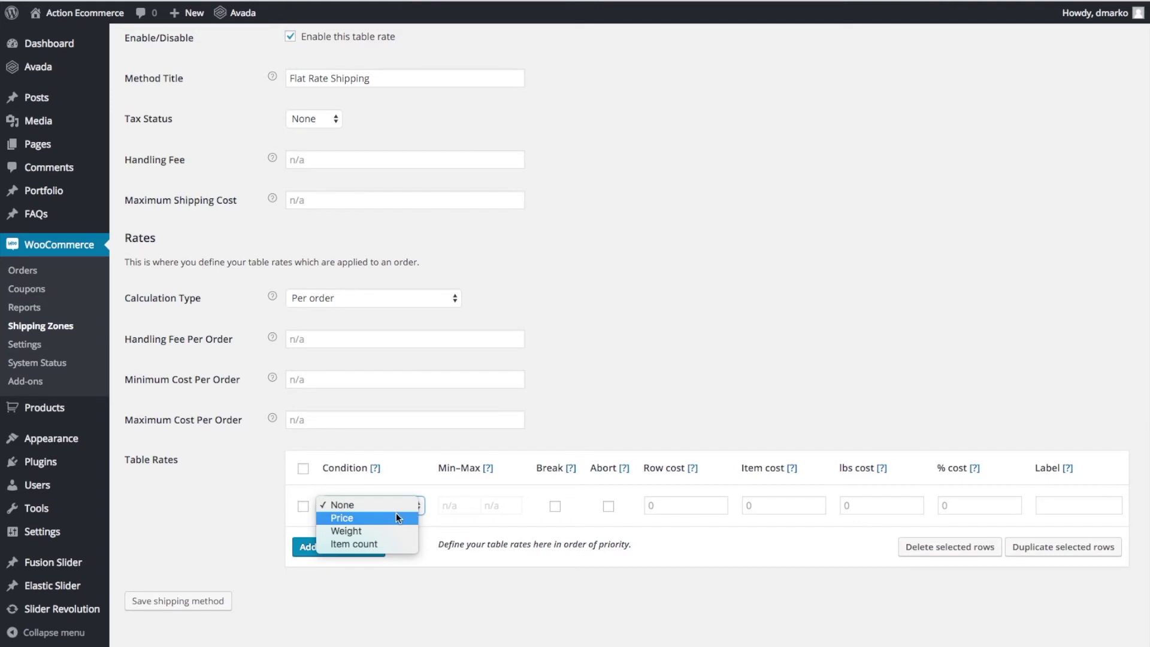
pyautogui.click(397, 516)
pyautogui.click(452, 507)
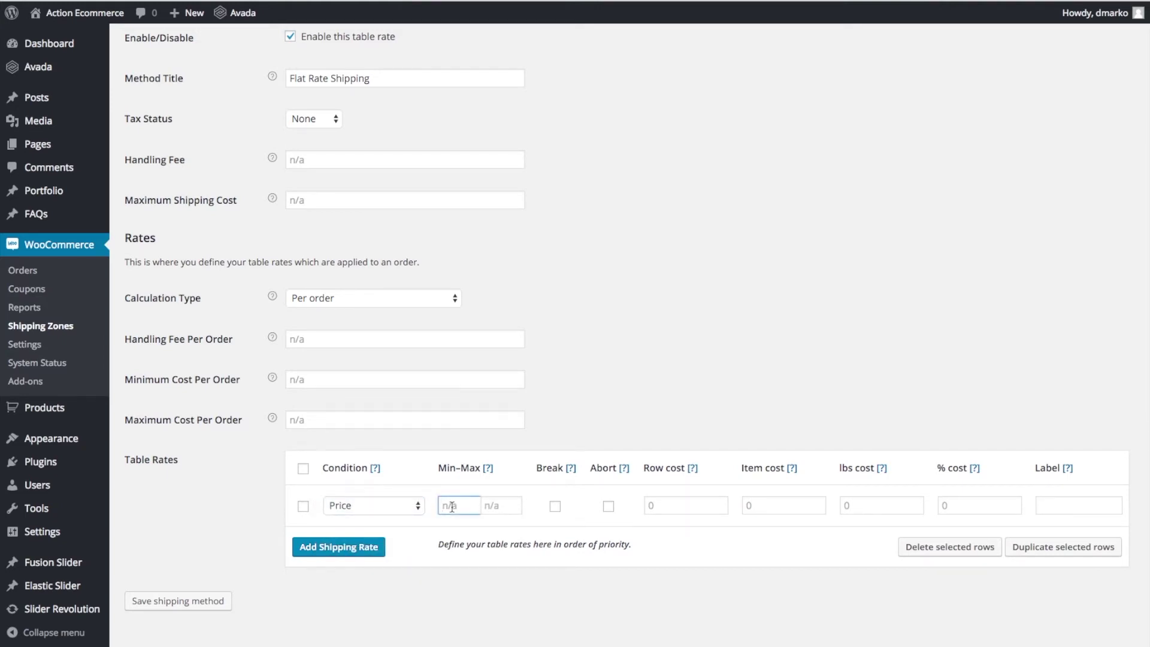
pyautogui.write('0')
pyautogui.press('Tab')
pyautogui.write('25.00')
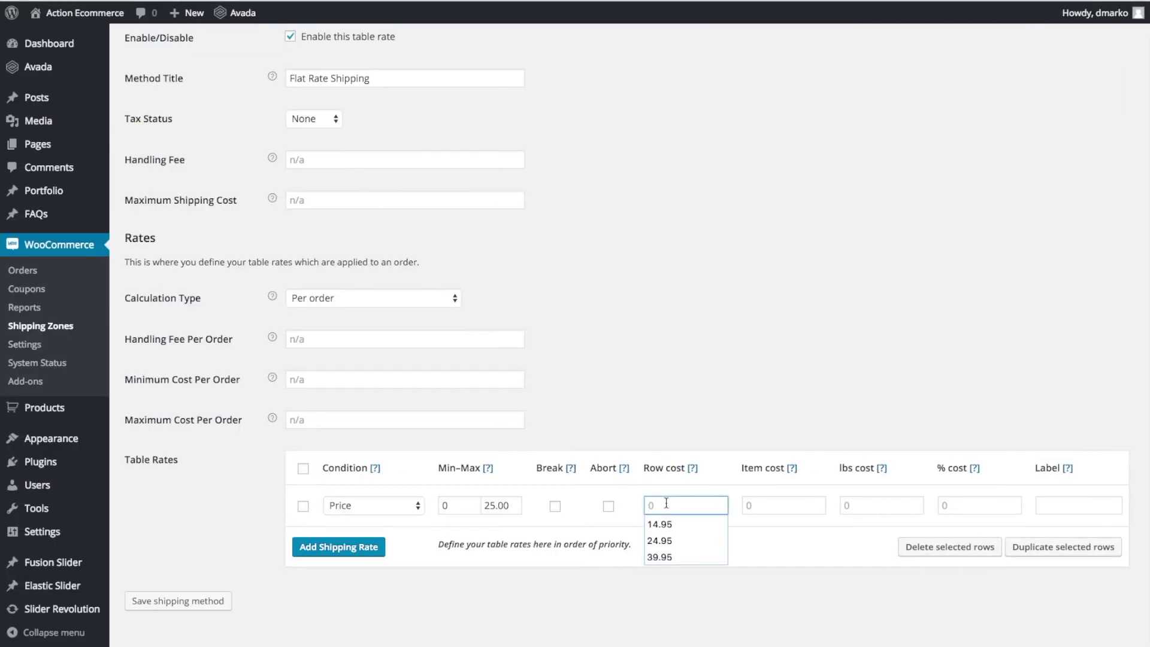
pyautogui.write('8.95')
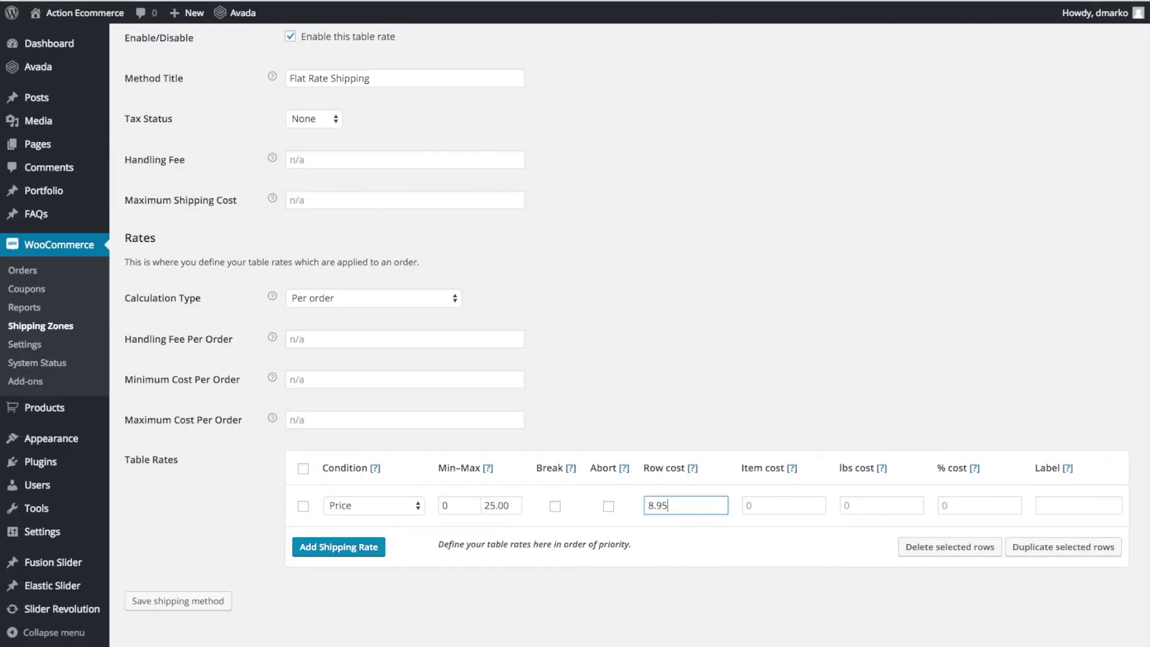
# - Add a second rate row: 25.01 to 50.00 costing 9.95
pyautogui.click(373, 547)
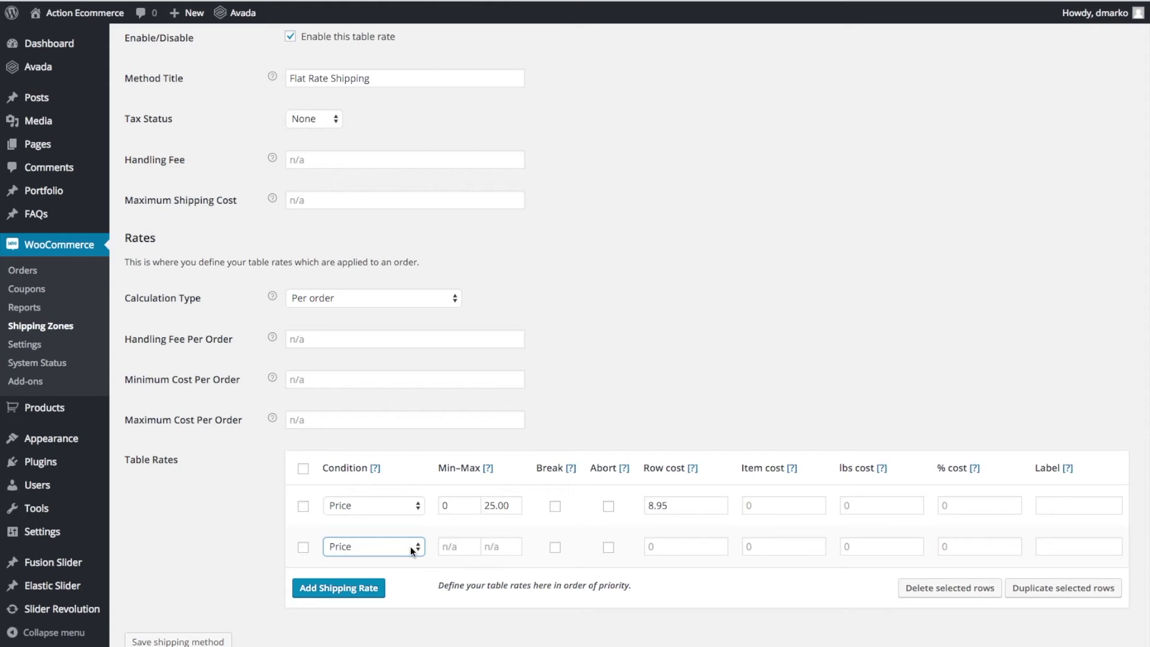
pyautogui.click(455, 545)
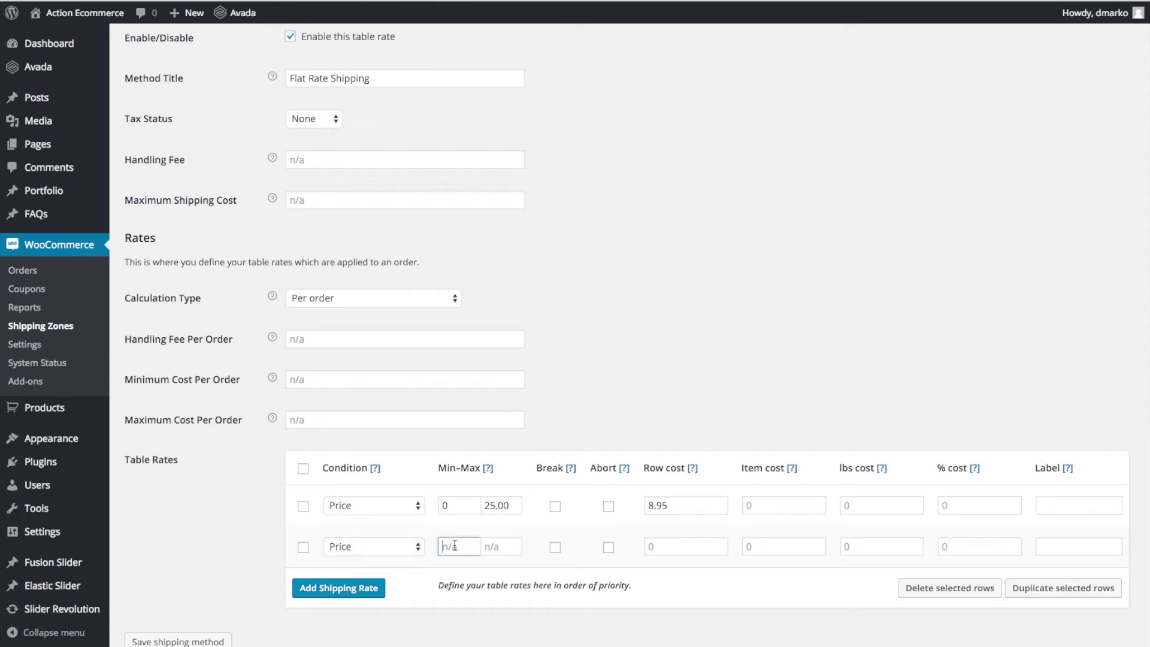
pyautogui.write('25.01')
pyautogui.press('Tab')
pyautogui.write('5')
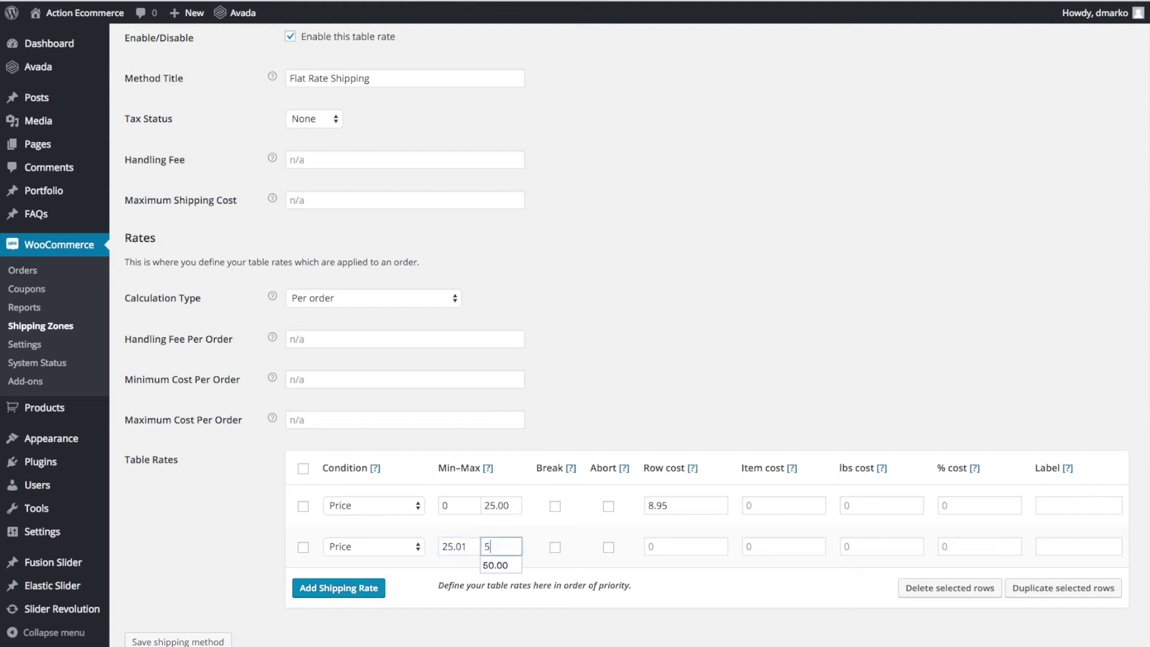
pyautogui.write('0.00')
pyautogui.press('Tab')
pyautogui.press('Tab')
pyautogui.press('Tab')
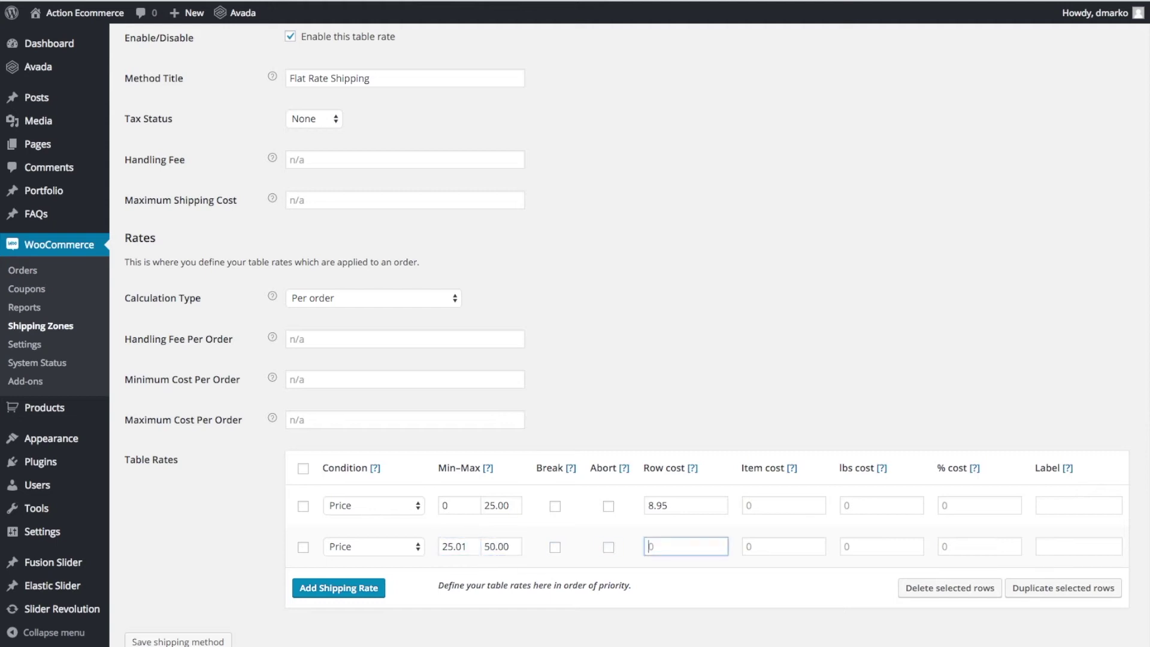
pyautogui.write('9.95')
# - Add a third Price row: 50.01 to 75.00 costing 12.95
pyautogui.click(306, 589)
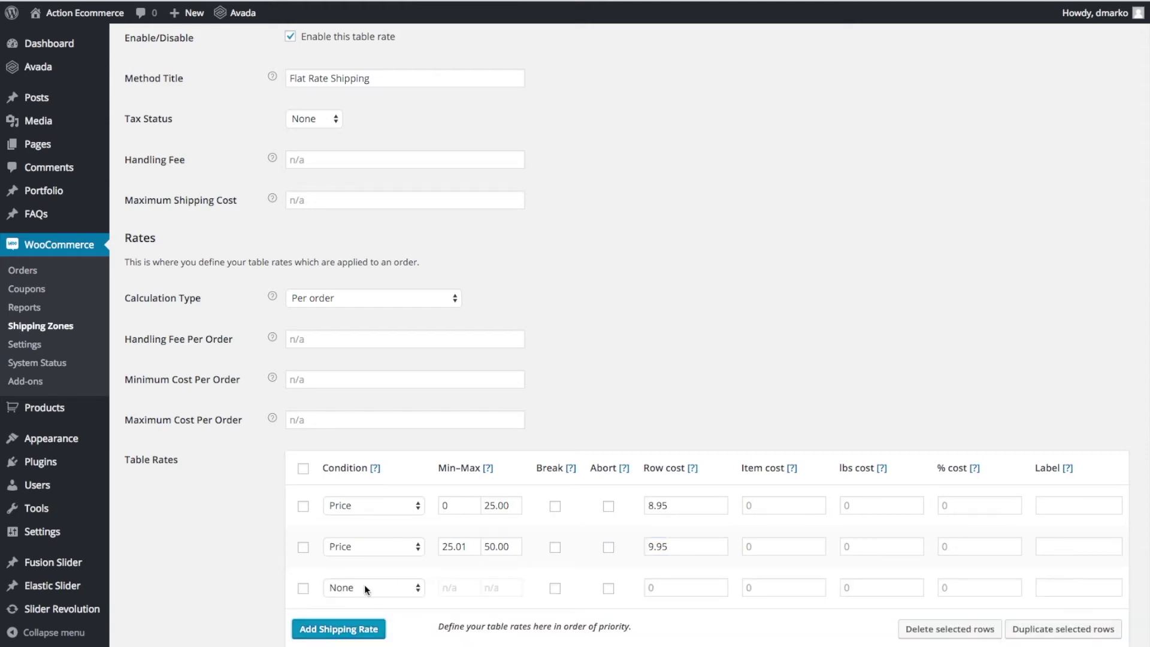
pyautogui.click(364, 587)
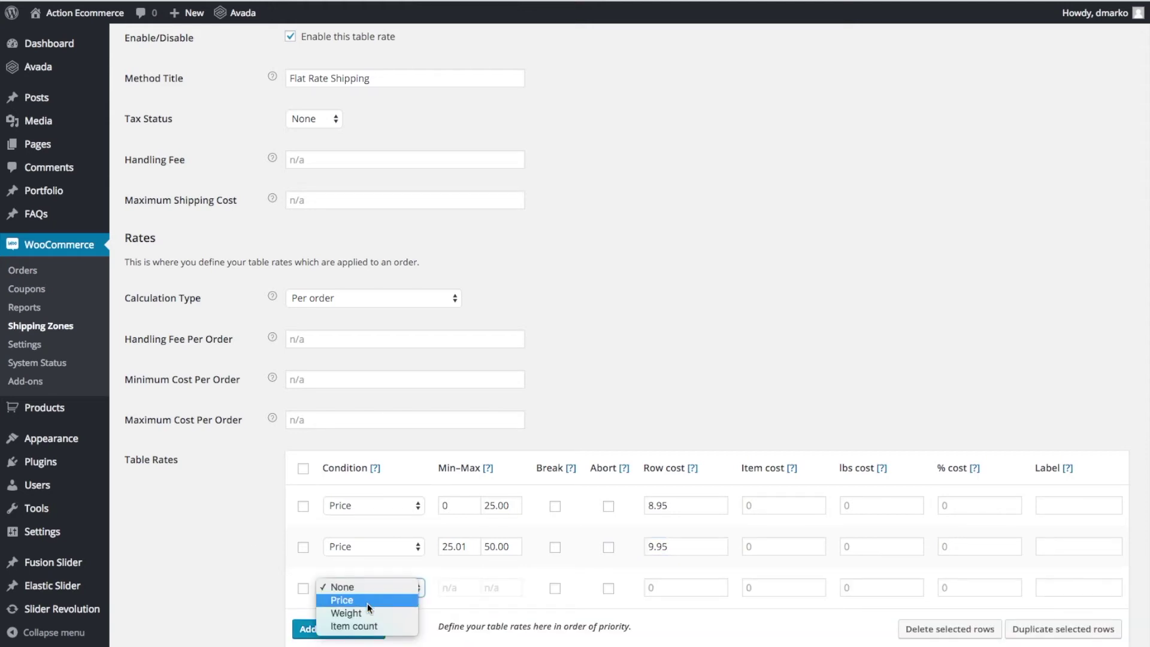
pyautogui.click(368, 601)
pyautogui.click(451, 589)
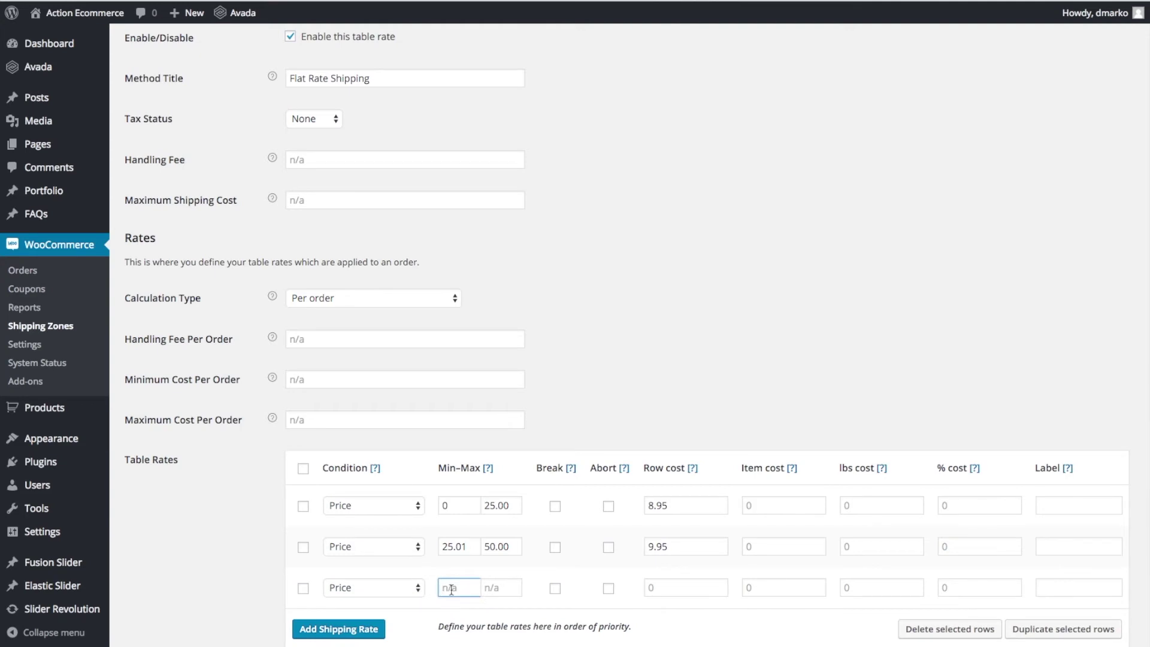
pyautogui.write('50.01')
pyautogui.press('Tab')
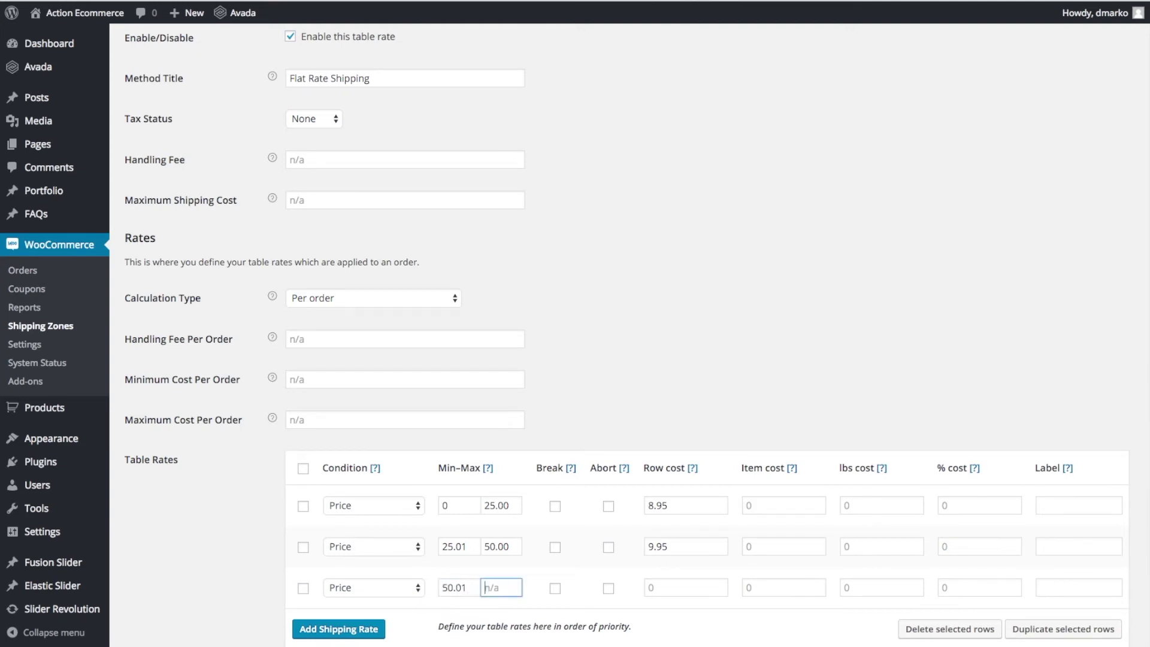
pyautogui.write('75.00')
pyautogui.click(328, 626)
pyautogui.scroll(-2, 299, 593)
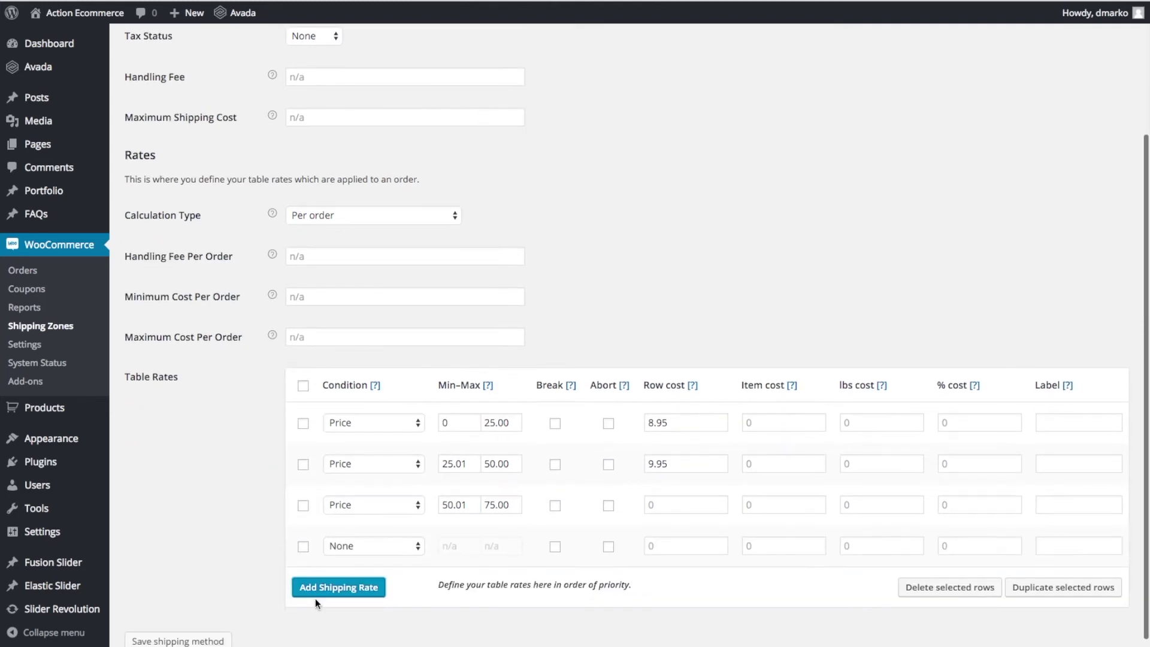
pyautogui.click(353, 589)
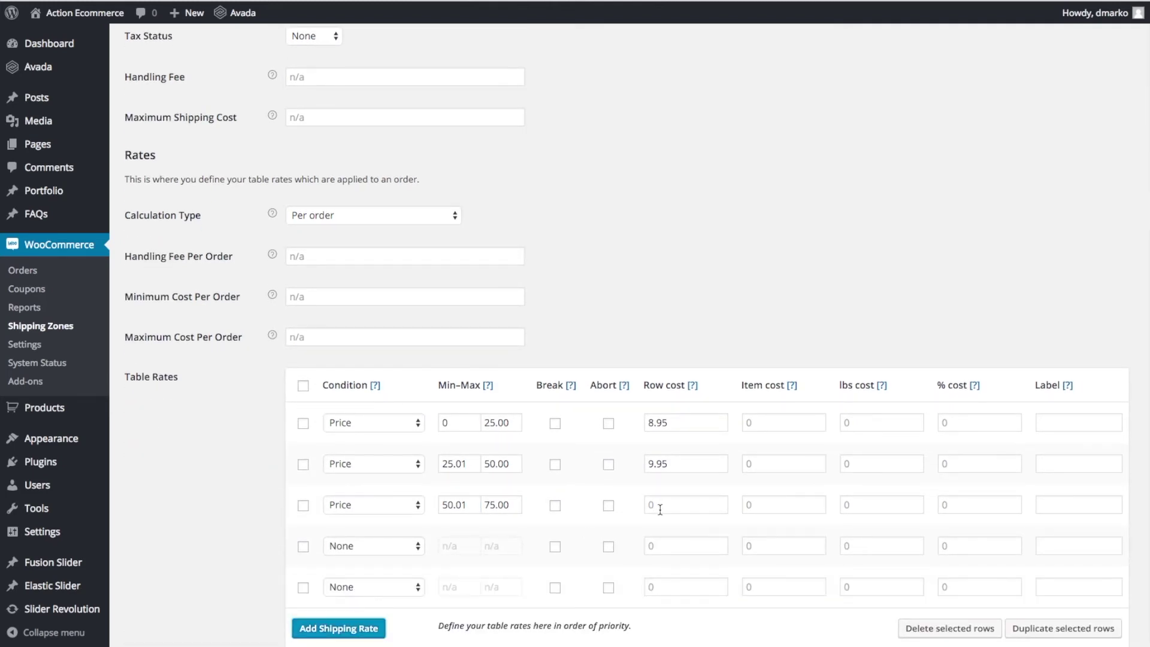
pyautogui.hotkey('ctrl', 'Right')
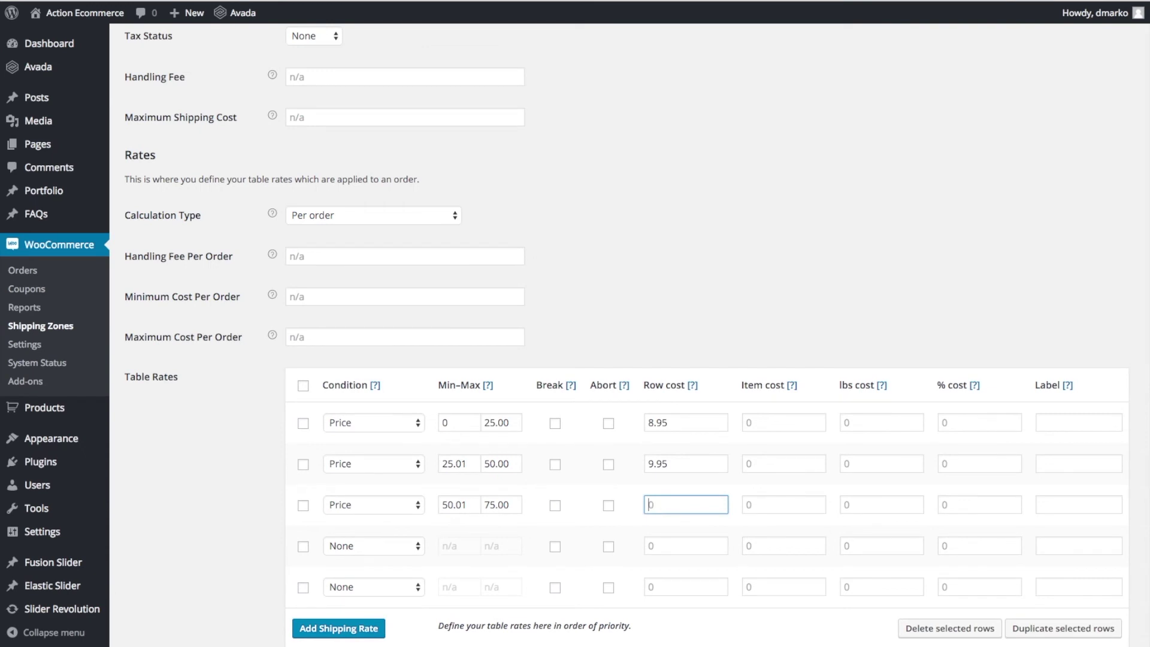
pyautogui.write('12.95')
# - Set the fourth row to Price, 75.01 to 100.00, costing 14.91
pyautogui.click(402, 547)
pyautogui.click(396, 558)
pyautogui.click(455, 547)
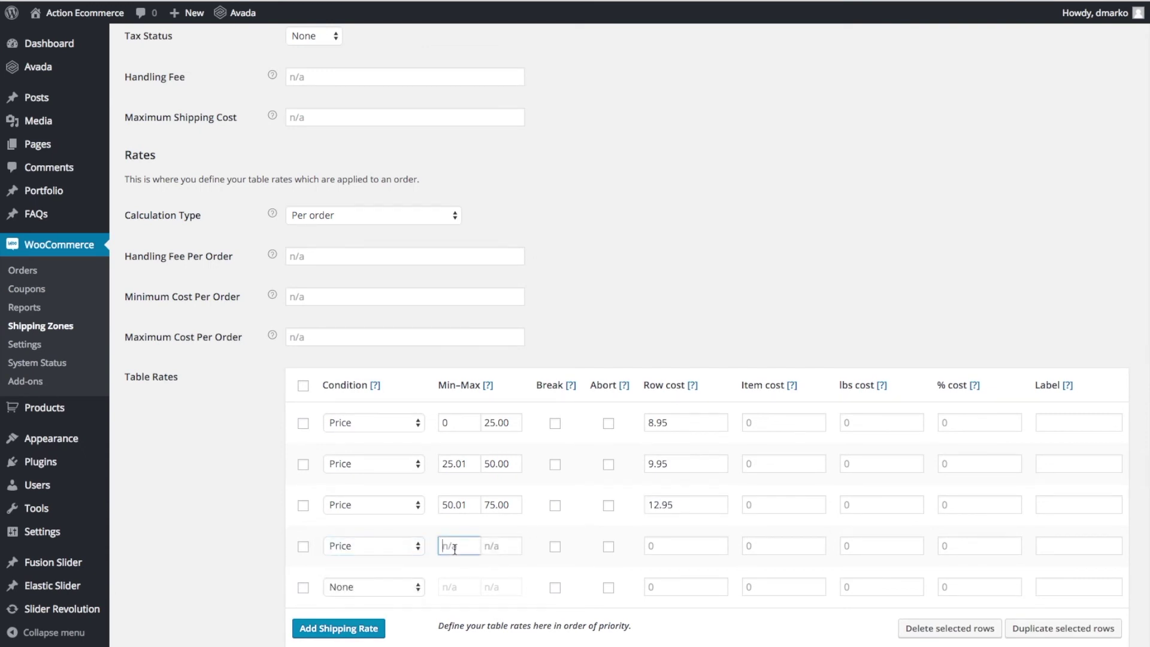
pyautogui.write('75.01')
pyautogui.press('Tab')
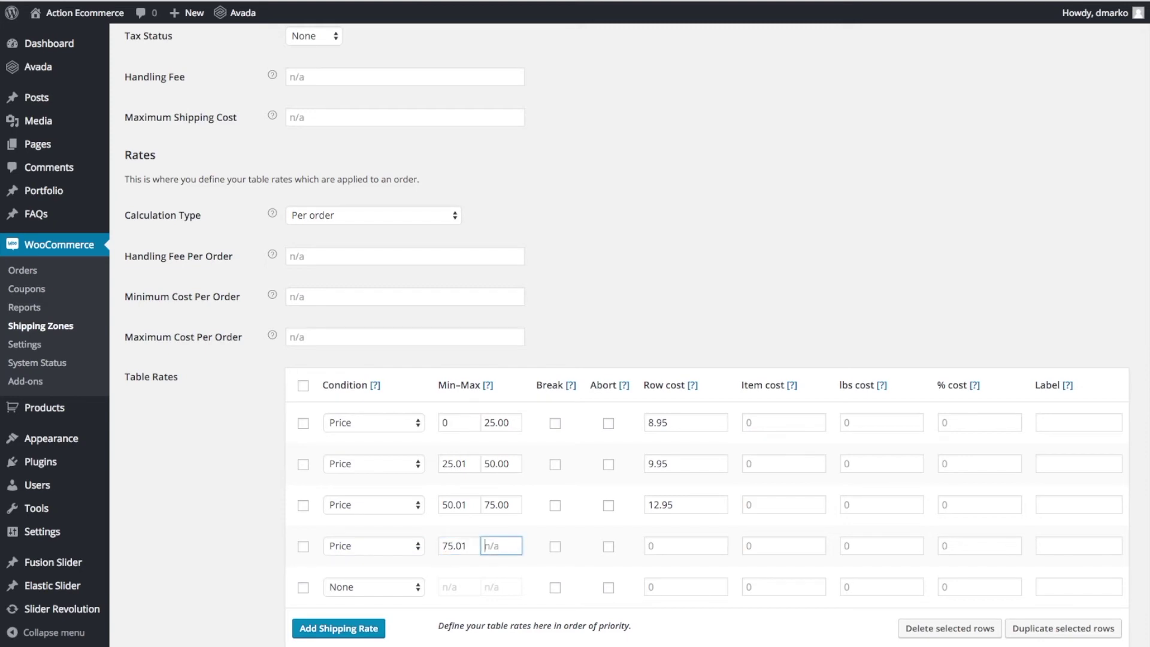
pyautogui.write('100.00')
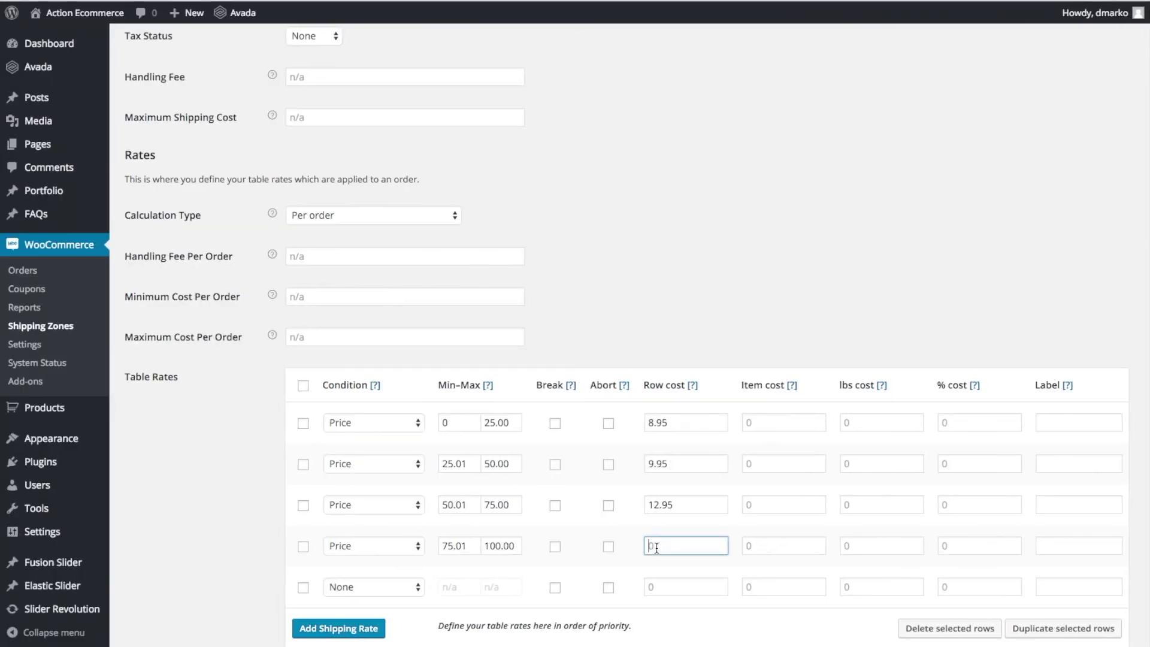
pyautogui.write('91')
# - Set the fifth row to Price, from 100.01 up to 150.00, costing 17.95
pyautogui.click(409, 593)
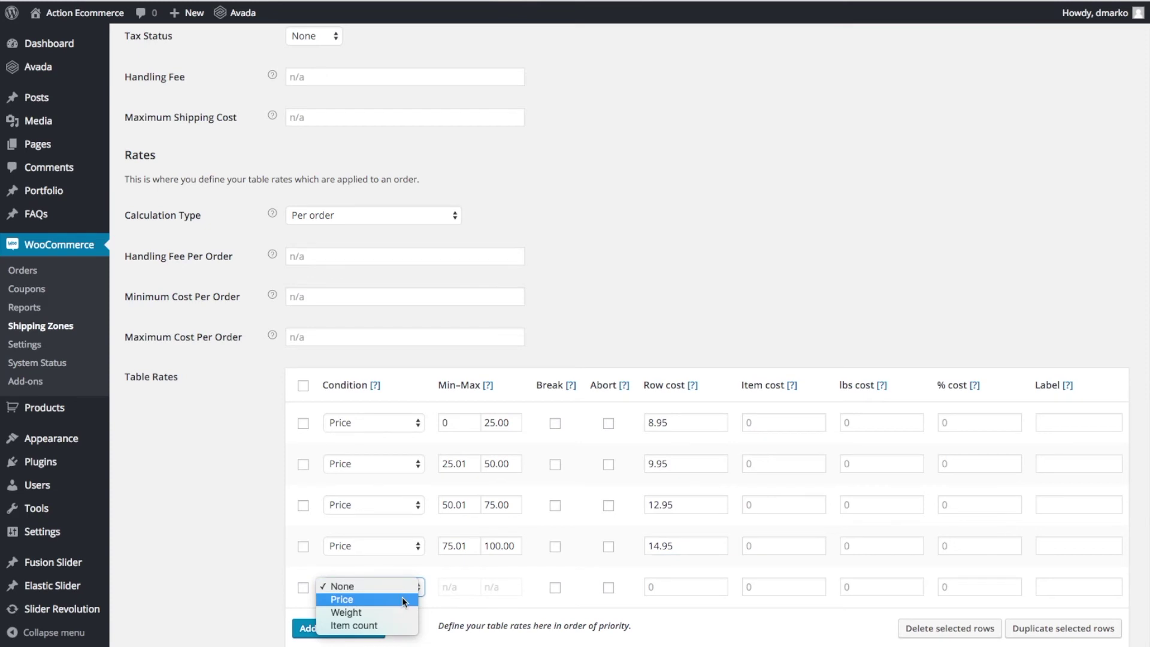
pyautogui.click(401, 598)
pyautogui.press('Tab')
pyautogui.write('100.01')
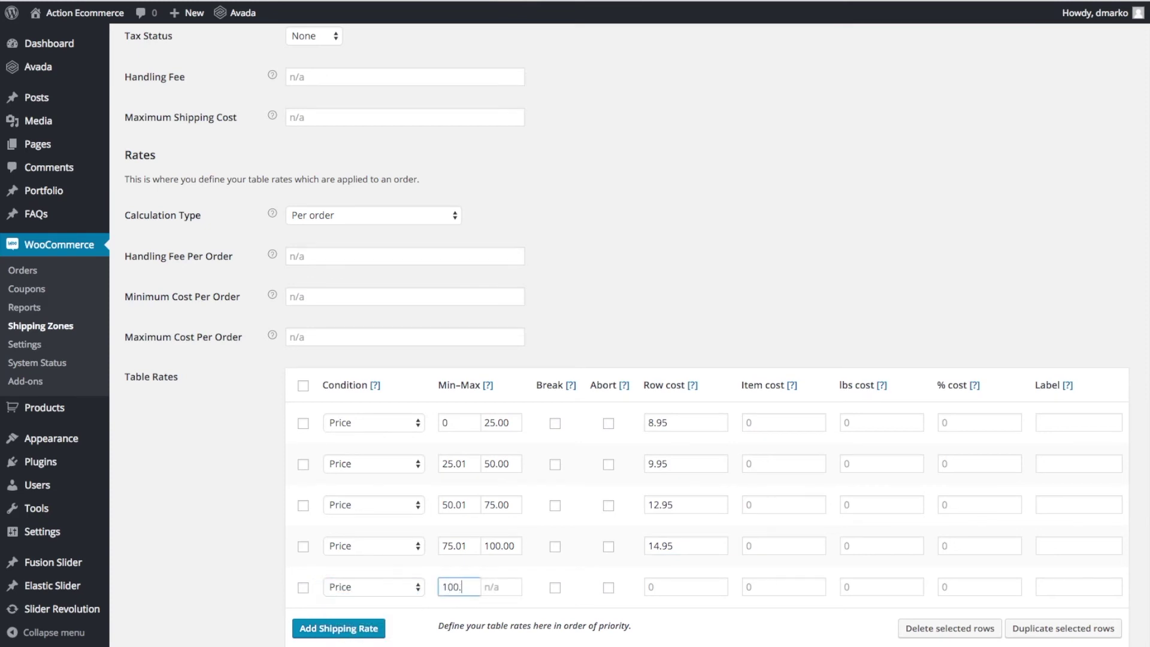
pyautogui.press('Tab')
pyautogui.write('15.')
pyautogui.write('0.00')
pyautogui.press('Tab')
pyautogui.press('Tab')
pyautogui.press('Tab')
pyautogui.write('17.95')
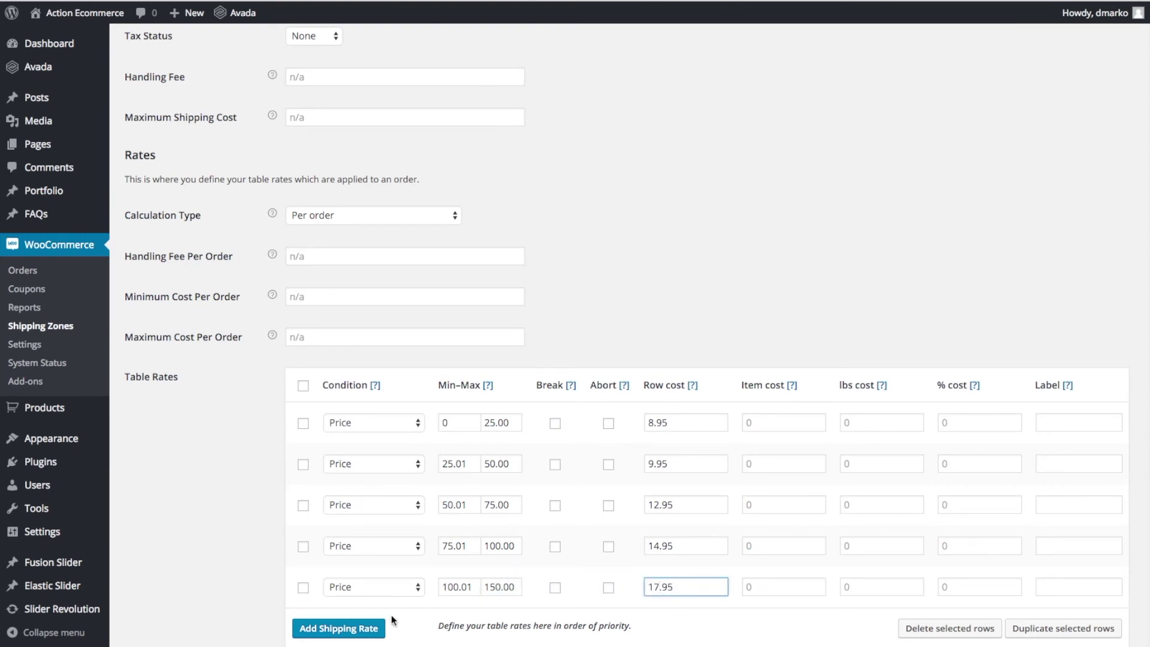
# - Add a sixth Price row: 150.01 to 200.00 costing 18.95
pyautogui.click(368, 630)
pyautogui.click(381, 627)
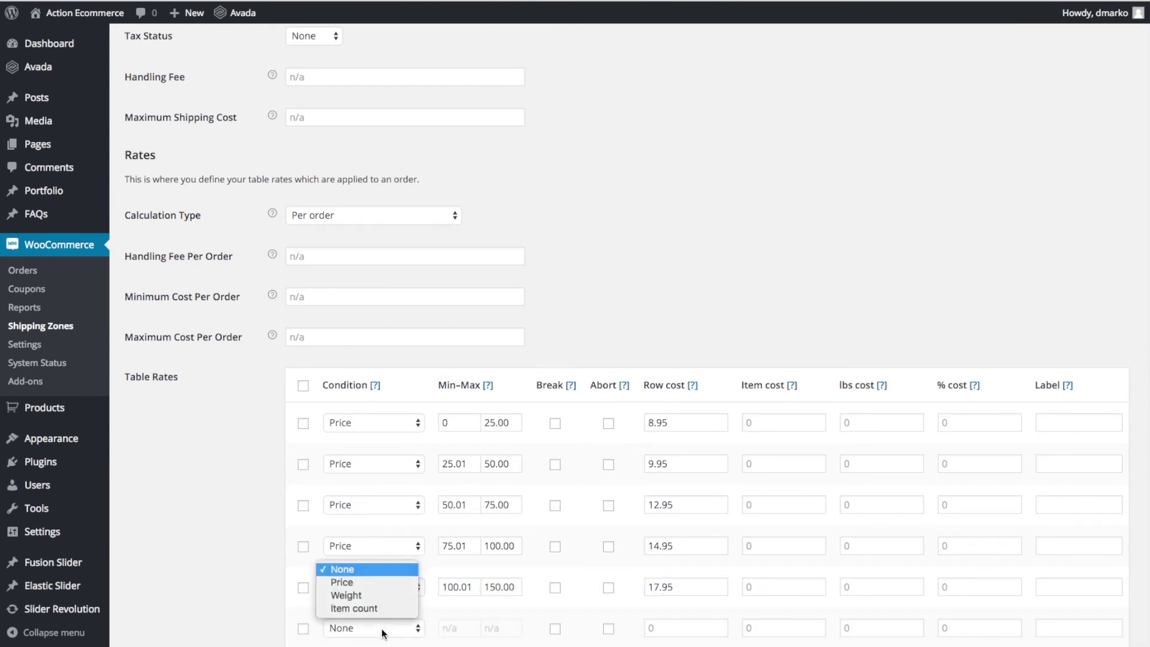
pyautogui.click(379, 582)
pyautogui.press('Tab')
pyautogui.write('151.')
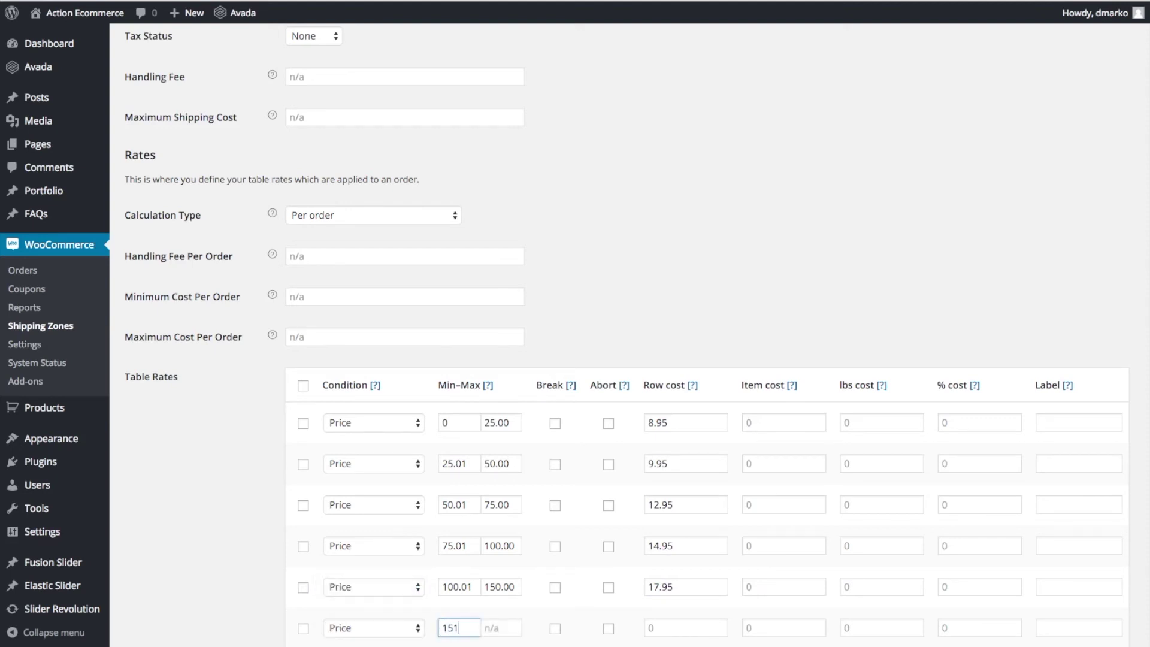
pyautogui.press('BackSpace')
pyautogui.press('BackSpace')
pyautogui.write('0.01')
pyautogui.press('Tab')
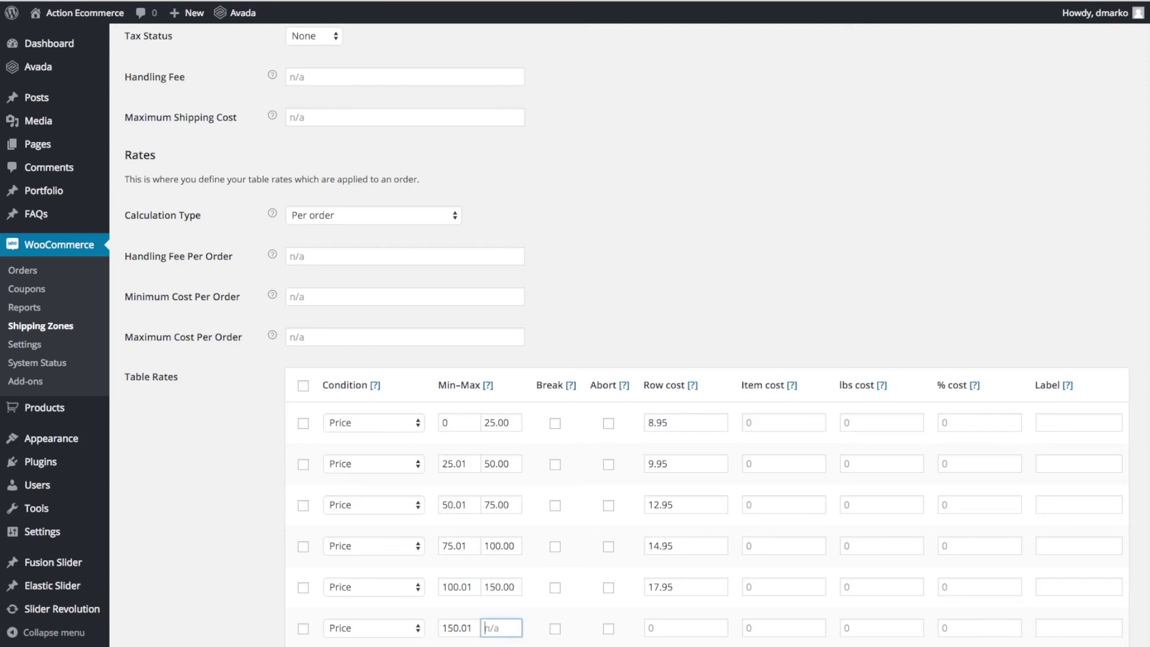
pyautogui.write('150')
pyautogui.press('BackSpace')
pyautogui.press('BackSpace')
pyautogui.press('BackSpace')
pyautogui.write('200.00')
pyautogui.press('Tab')
pyautogui.press('Tab')
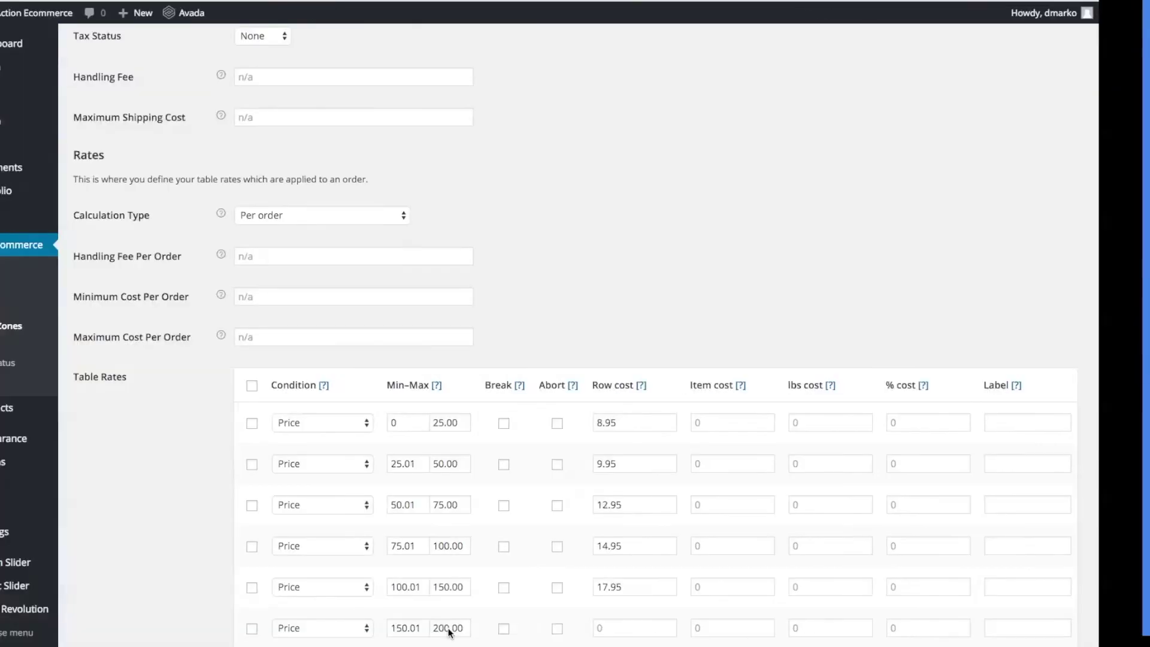
pyautogui.scroll(-2, 458, 623)
pyautogui.click(607, 573)
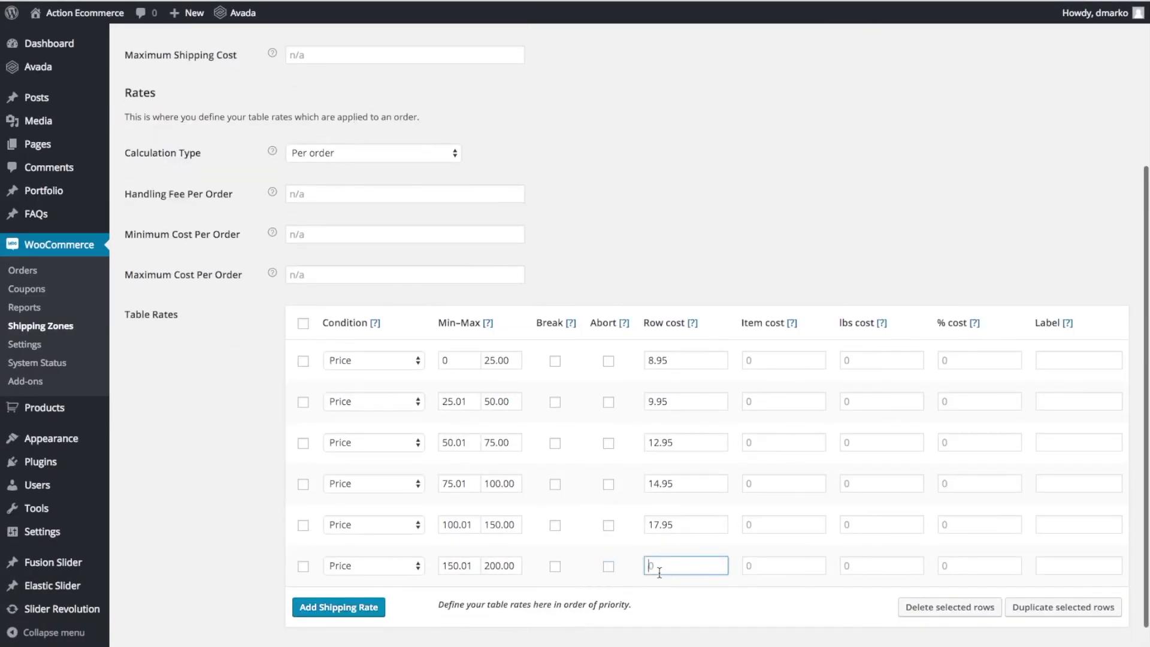
pyautogui.write('18.95')
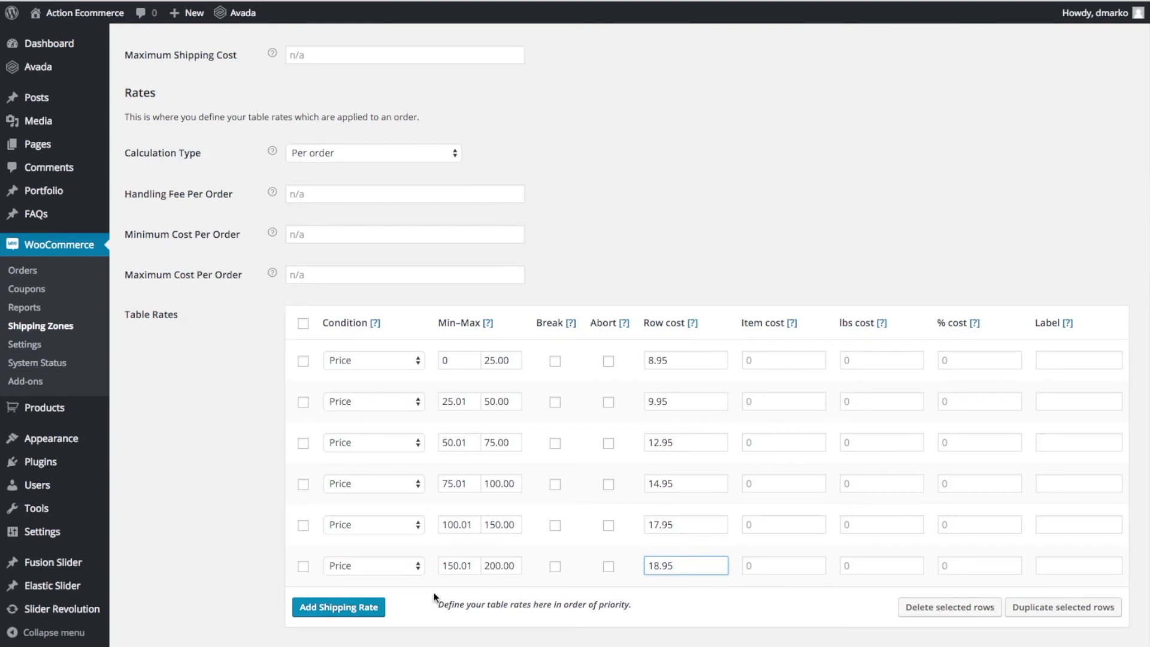
# - Add a seventh Price row from 200.00 upward costing 19.95, and save the method
pyautogui.click(339, 607)
pyautogui.click(364, 601)
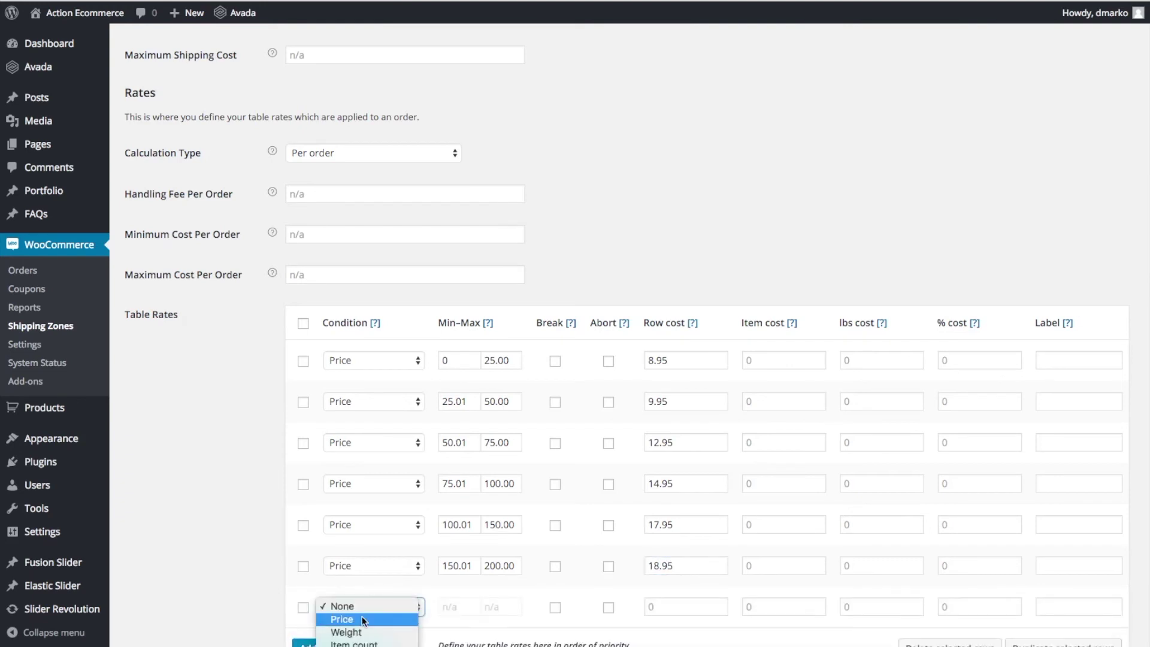
pyautogui.click(362, 619)
pyautogui.press('Tab')
pyautogui.write('200')
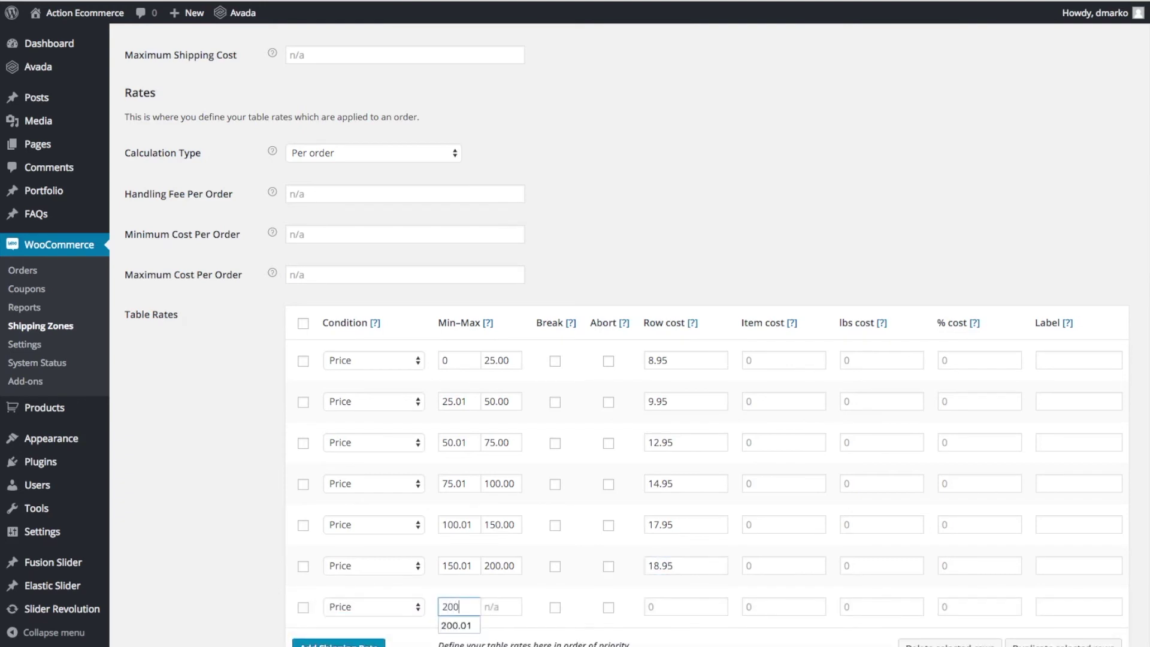
pyautogui.write('.00')
pyautogui.press('Tab')
pyautogui.press('Tab')
pyautogui.press('Tab')
pyautogui.press('Tab')
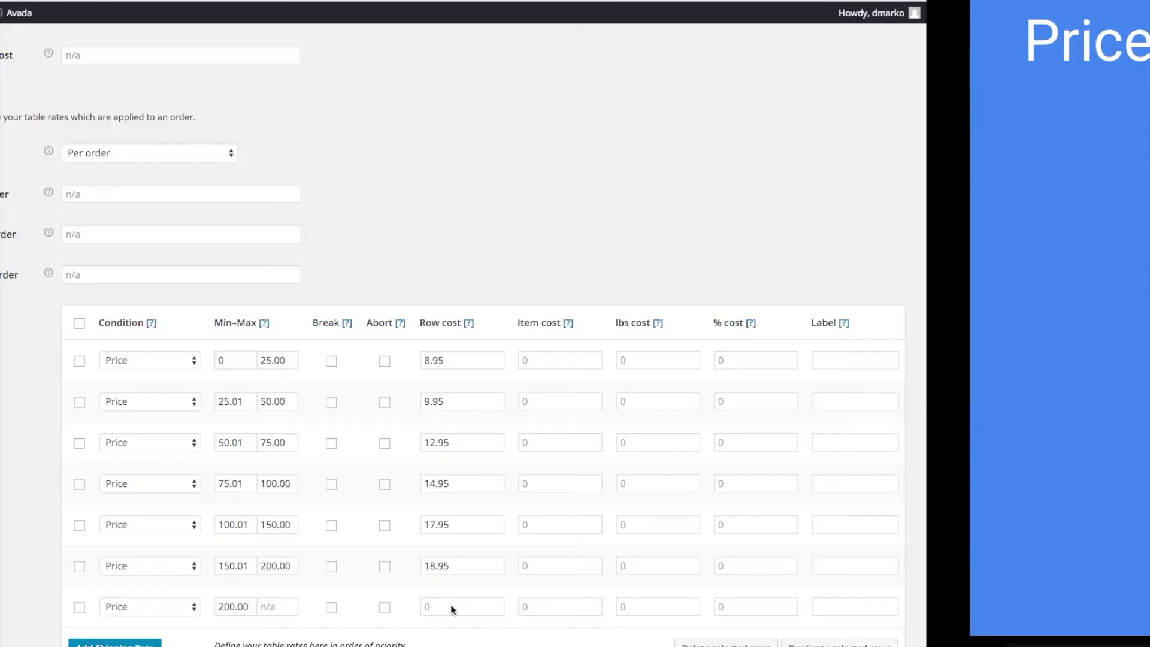
pyautogui.press('Tab')
pyautogui.write('19.95')
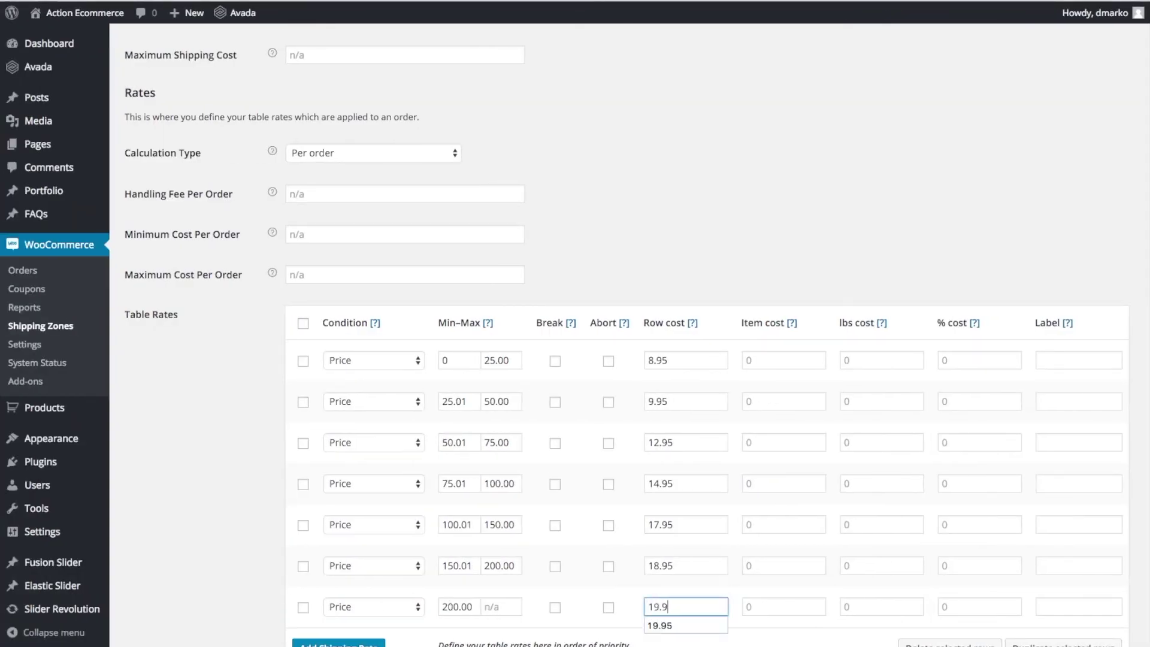
pyautogui.click(254, 527)
pyautogui.scroll(-3, 254, 527)
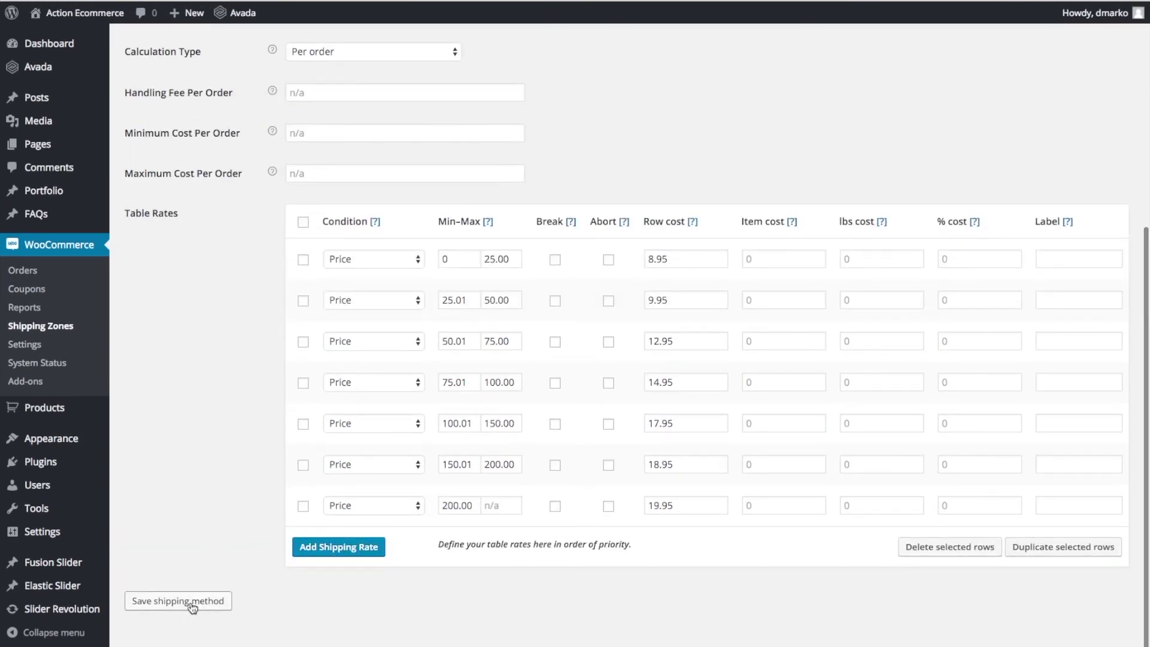
pyautogui.click(173, 603)
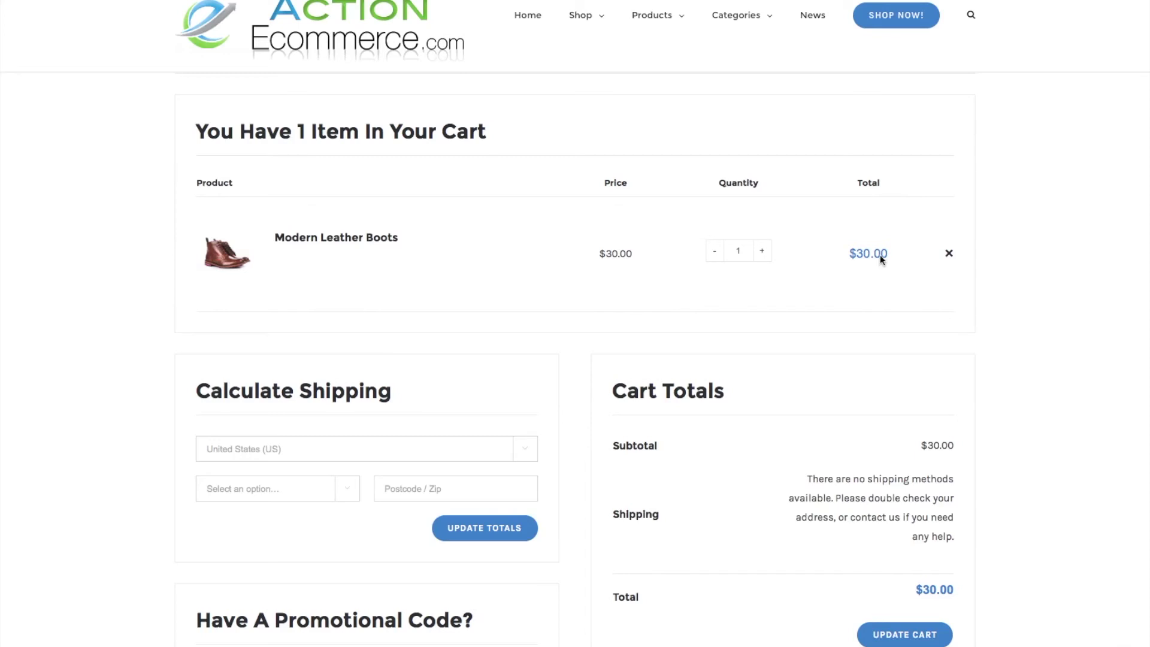
# - Scroll through the storefront cart to check the Cart Totals shipping line
pyautogui.scroll(-1, 891, 449)
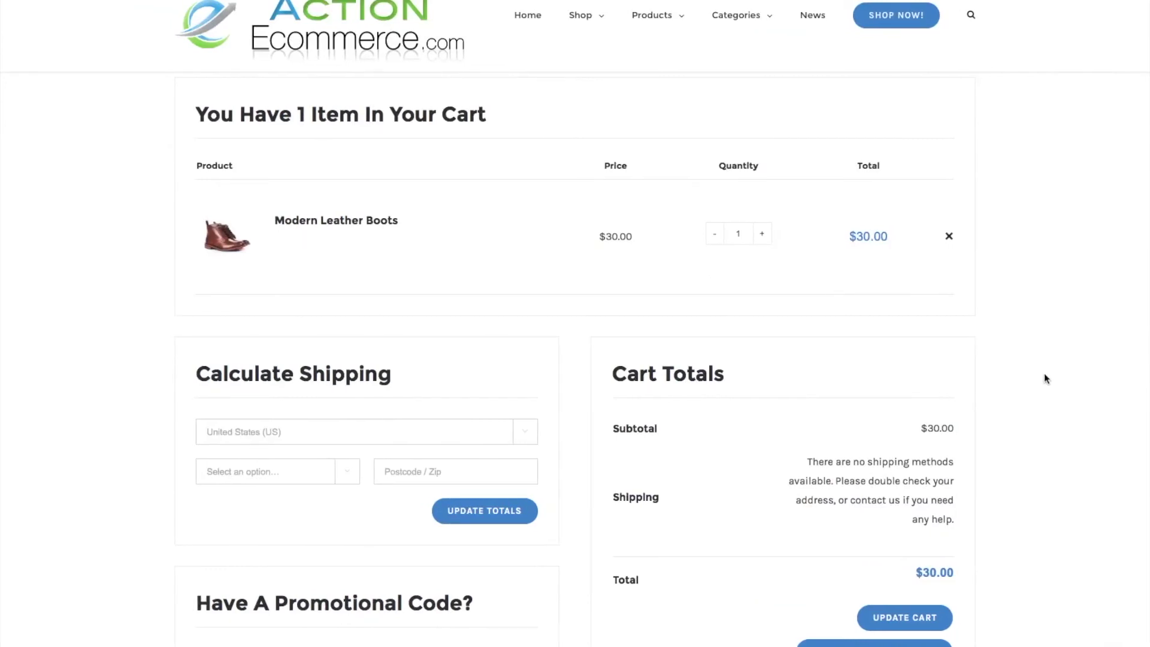
pyautogui.scroll(-2, 1045, 372)
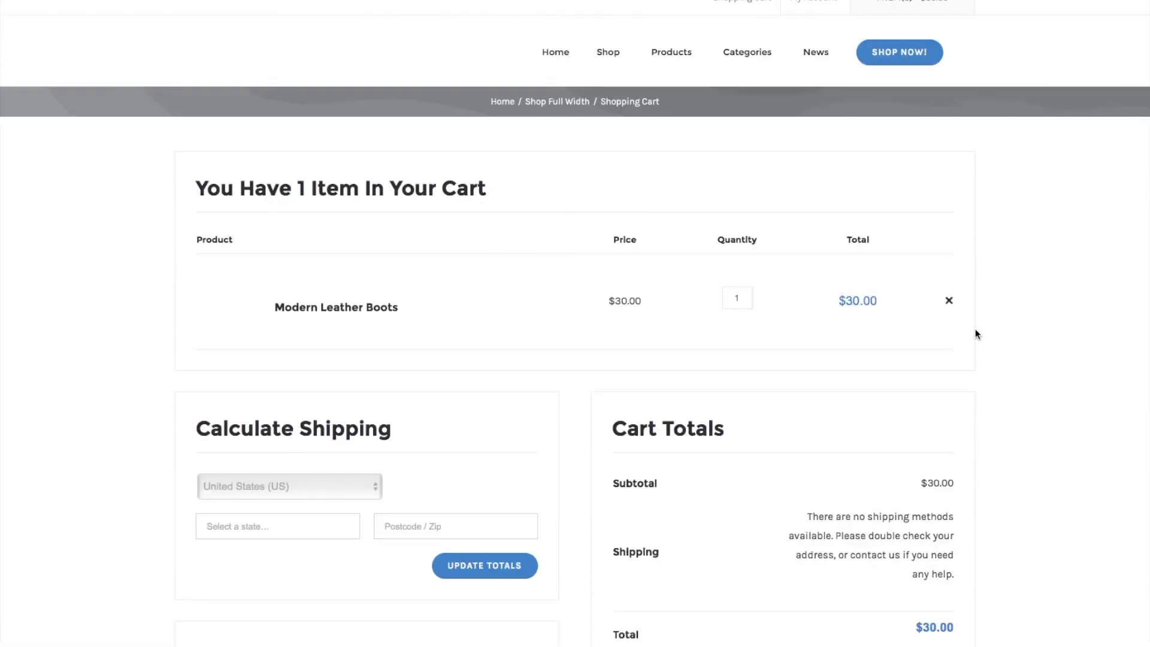
pyautogui.scroll(-2, 638, 482)
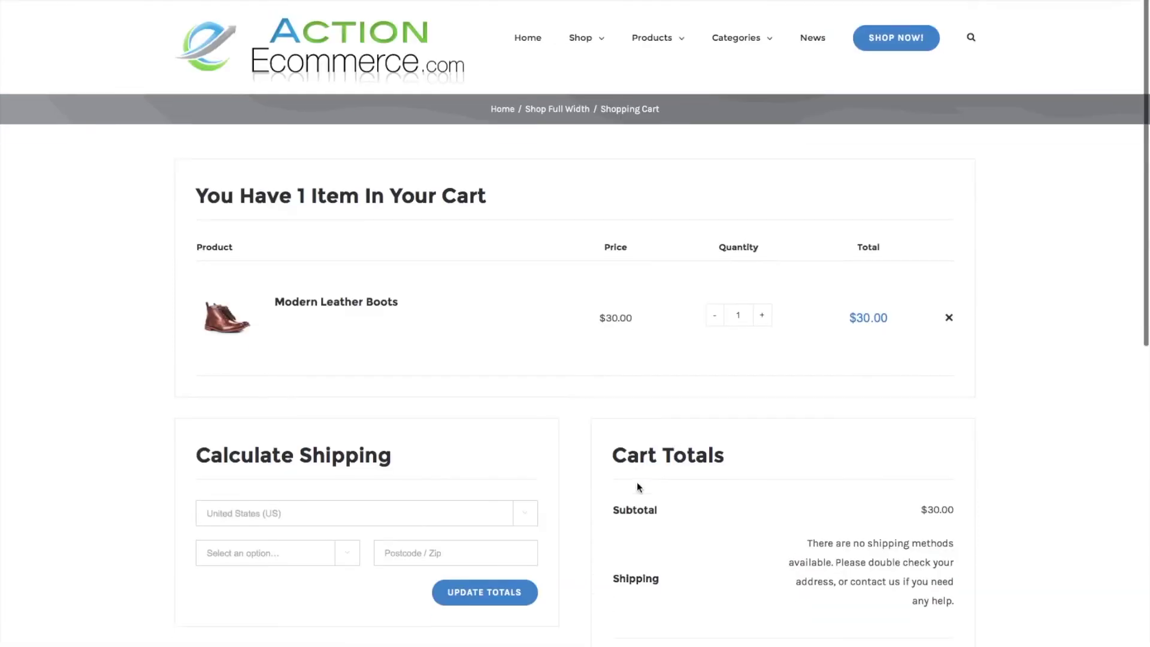
# - Choose California as the shipping state and scroll through the updated cart totals
pyautogui.click(251, 488)
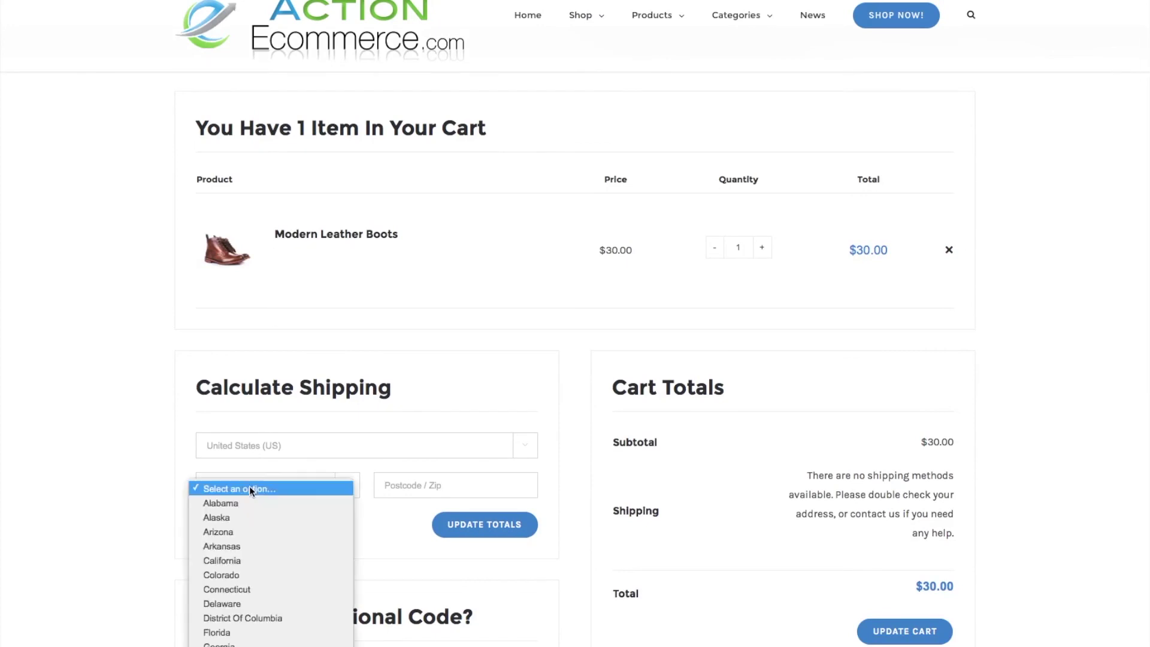
pyautogui.click(262, 562)
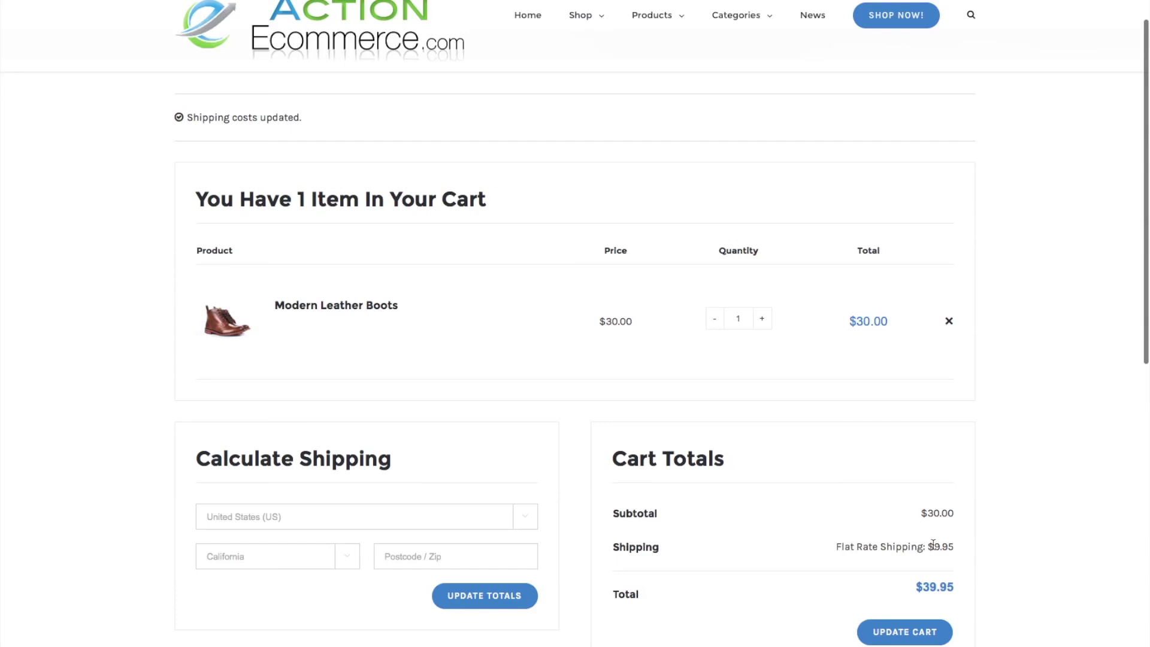
pyautogui.scroll(-2, 1032, 398)
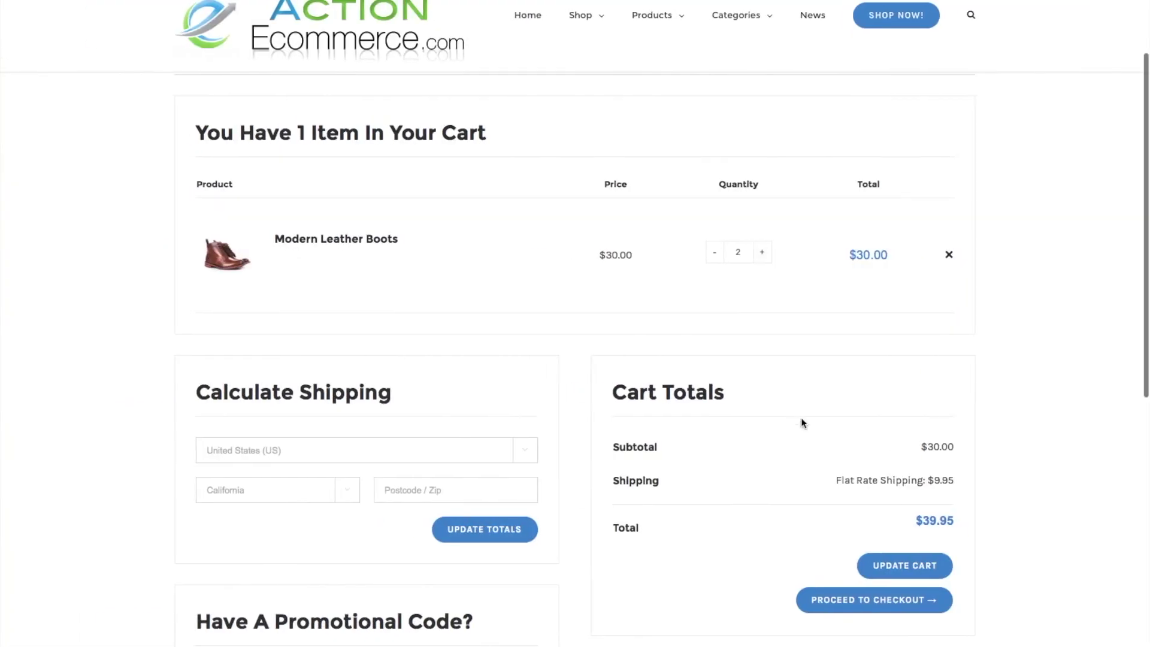
pyautogui.scroll(-1, 803, 422)
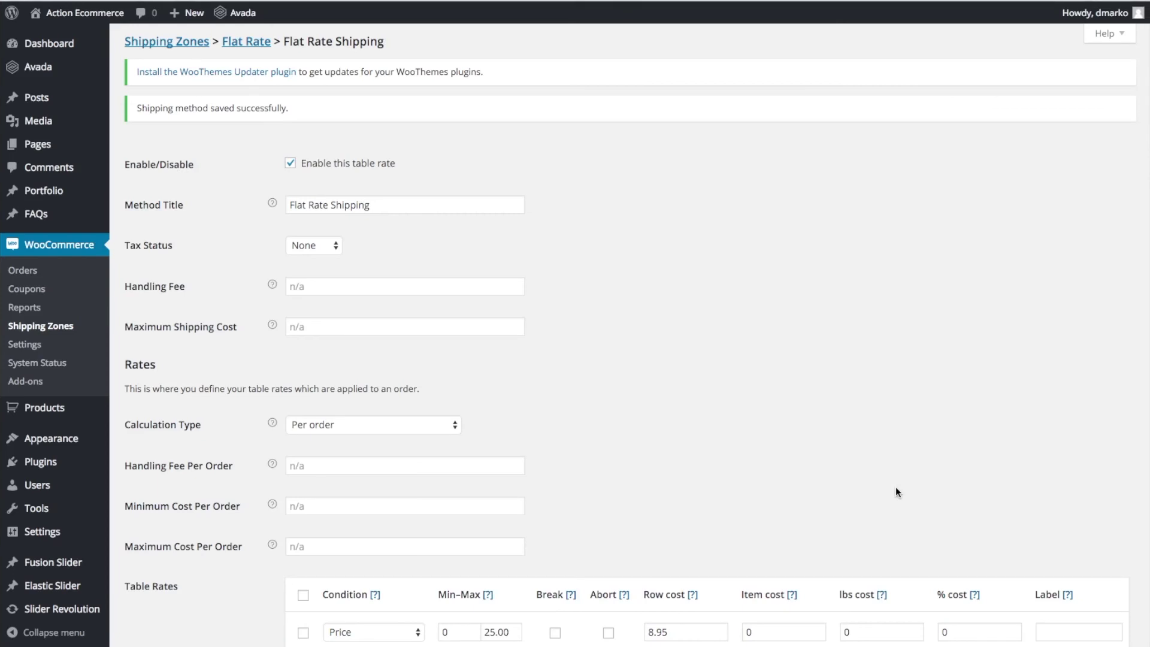
# - Switch the first table-rate row's condition to Item count, then back to Price
pyautogui.scroll(-6, 896, 493)
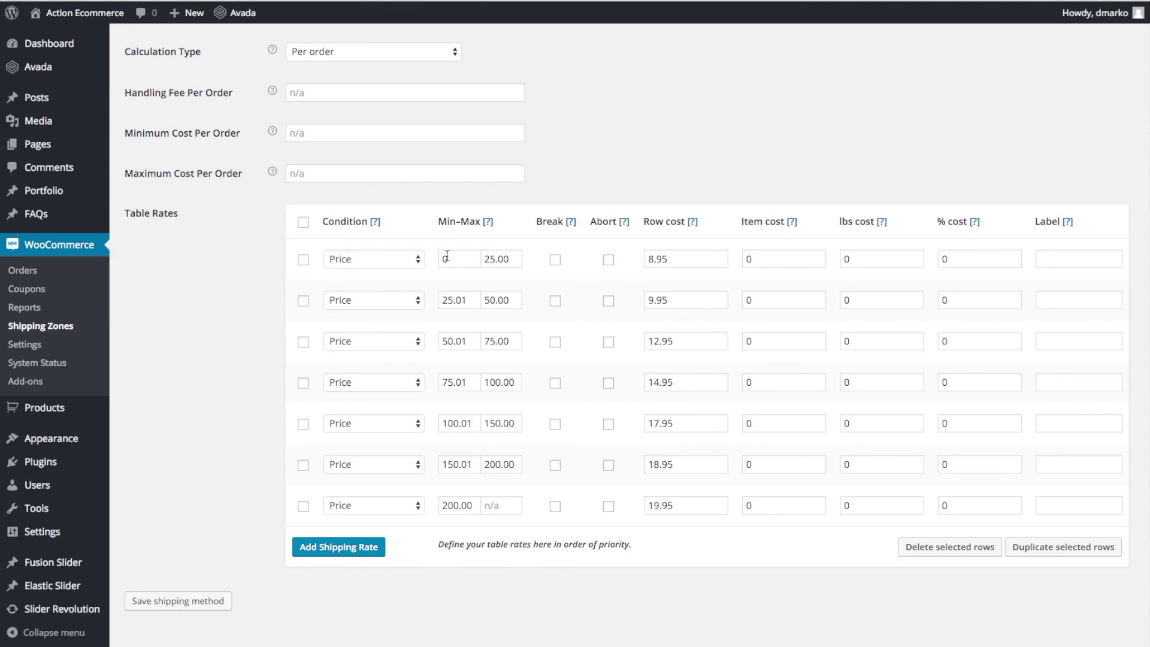
pyautogui.moveTo(795, 215)
pyautogui.click(398, 260)
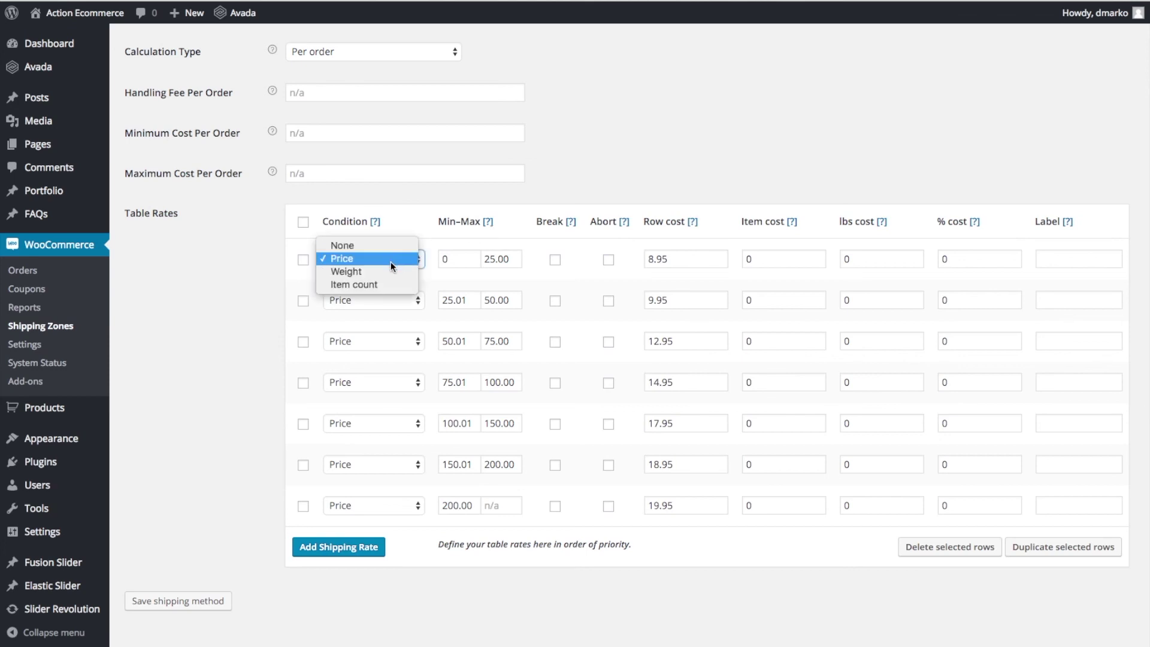
pyautogui.click(389, 283)
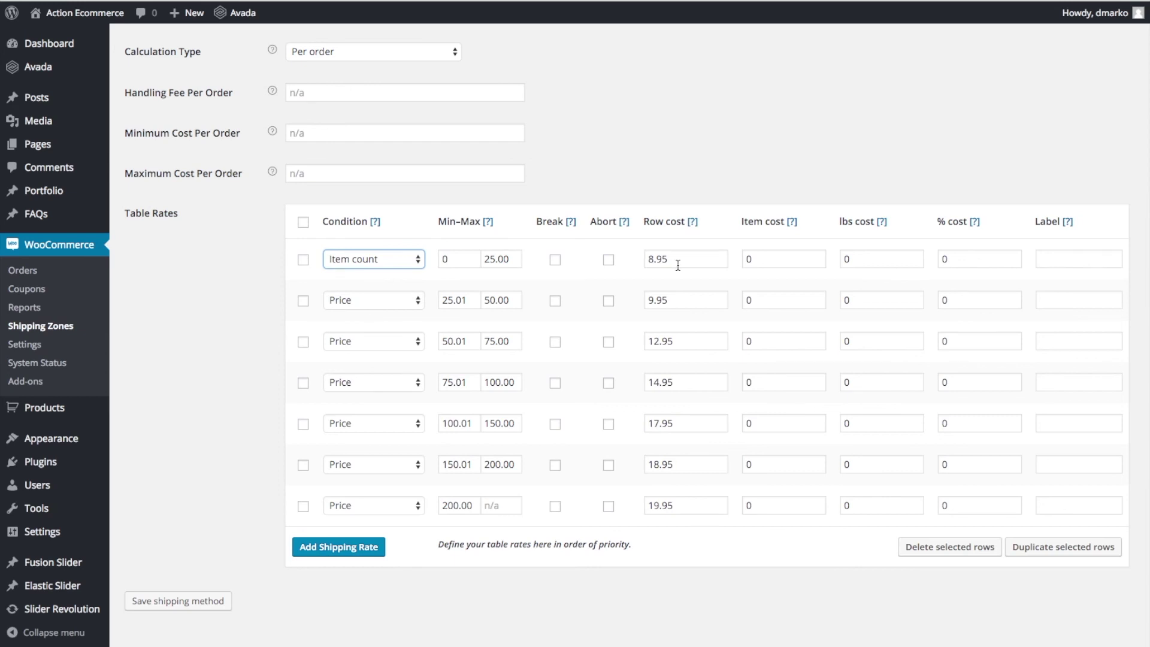
pyautogui.click(354, 264)
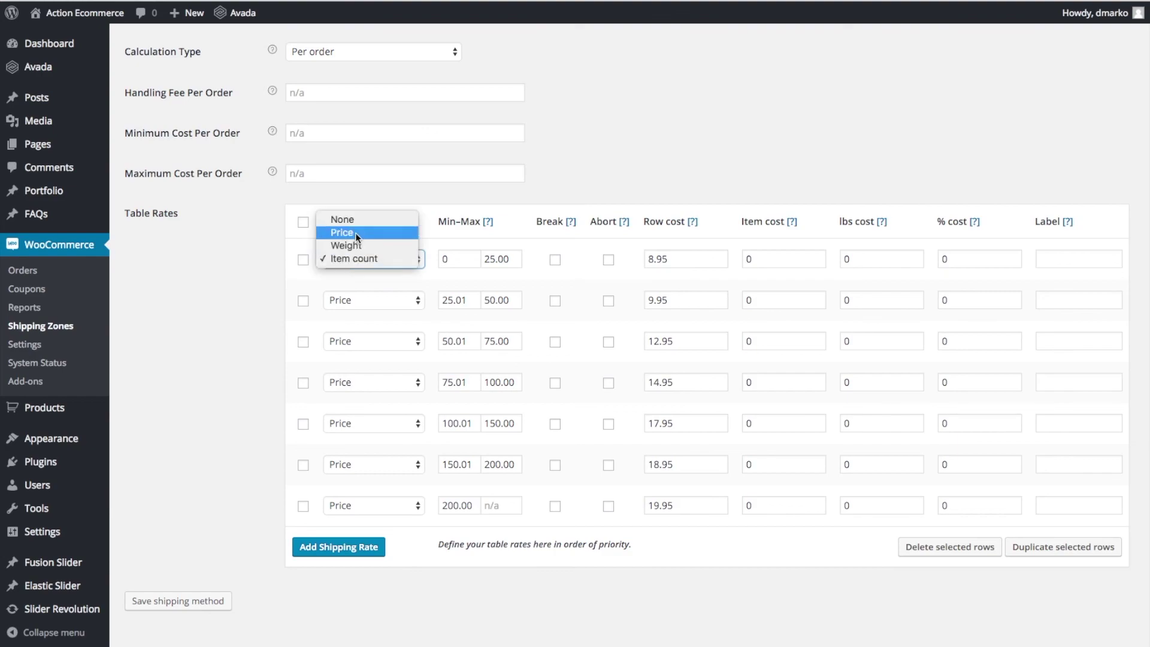